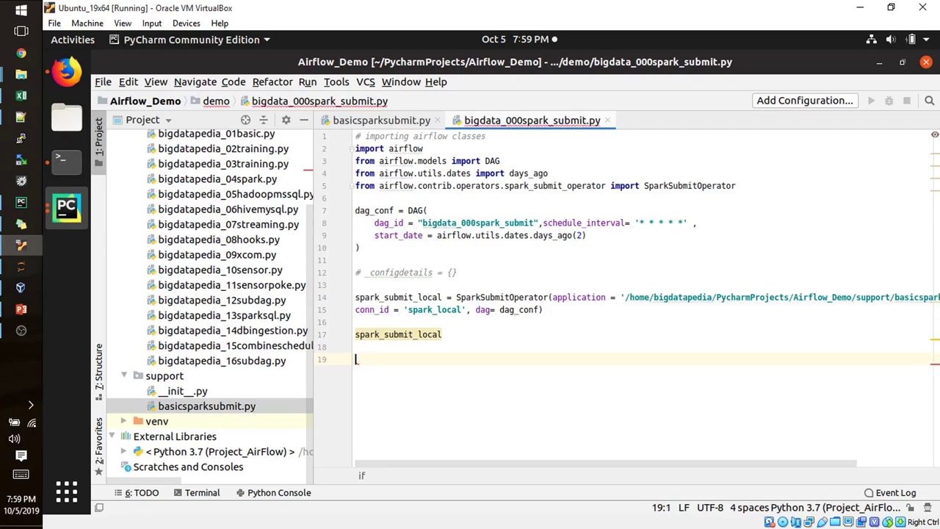
# Insert an if __name__ == '__main__': block below the spark_submit_local line using the main live template.
pyautogui.write('ma')
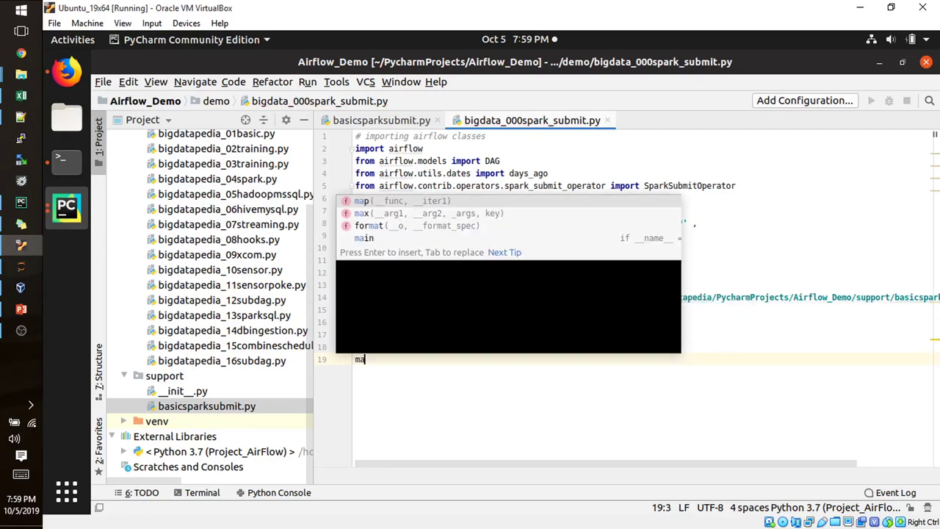
pyautogui.write('i')
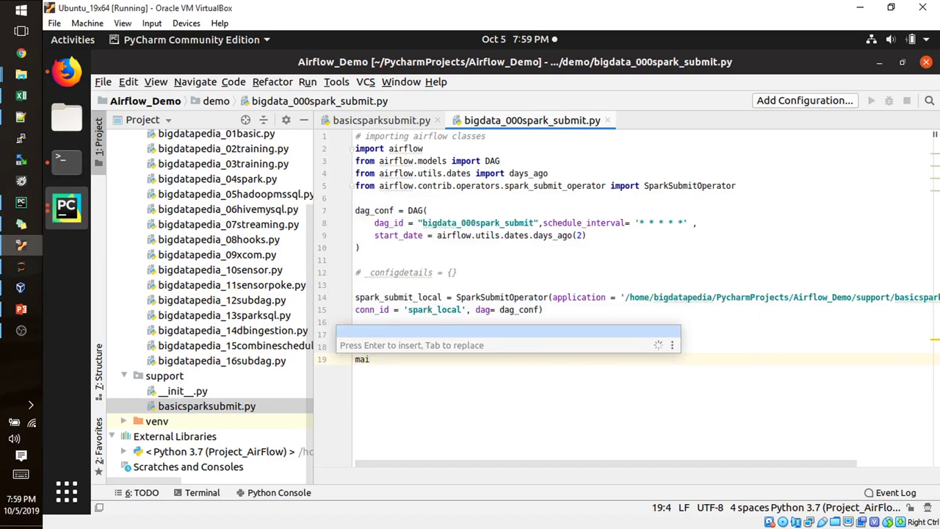
pyautogui.press('BackSpace')
pyautogui.press('BackSpace')
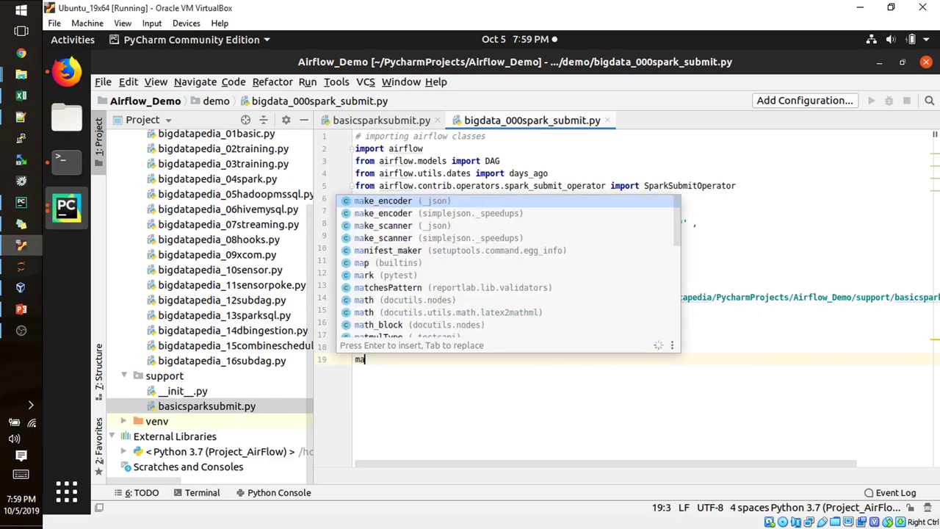
pyautogui.write('a')
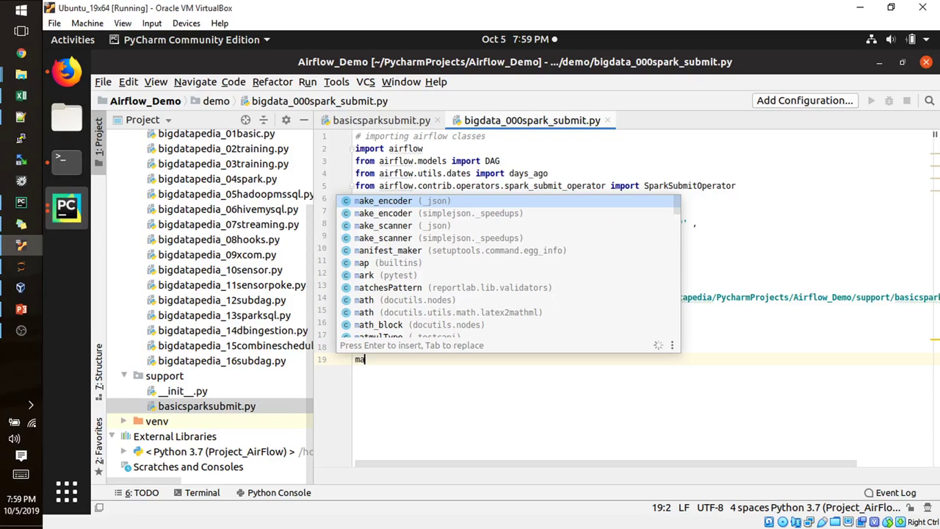
pyautogui.write('in')
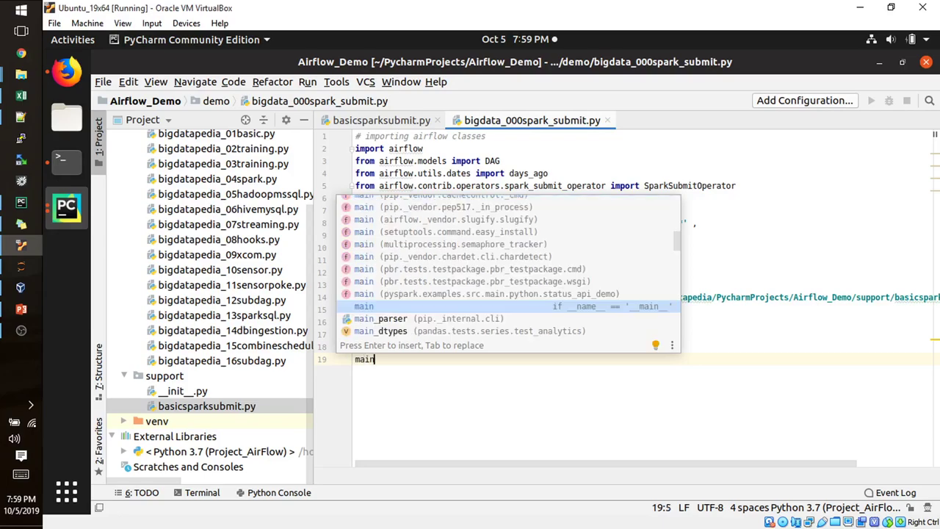
pyautogui.press('Return')
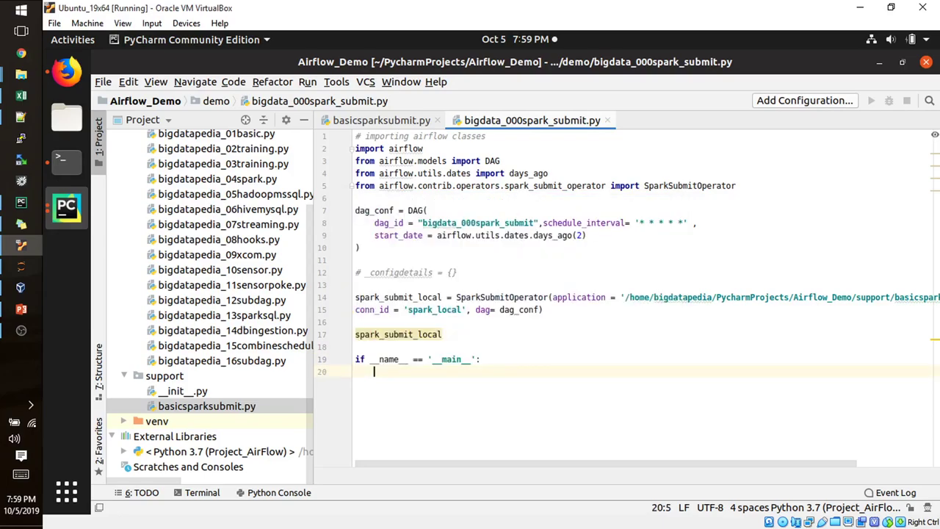
# Add a dag_conf.cli() call as the body of the main block.
pyautogui.write('d')
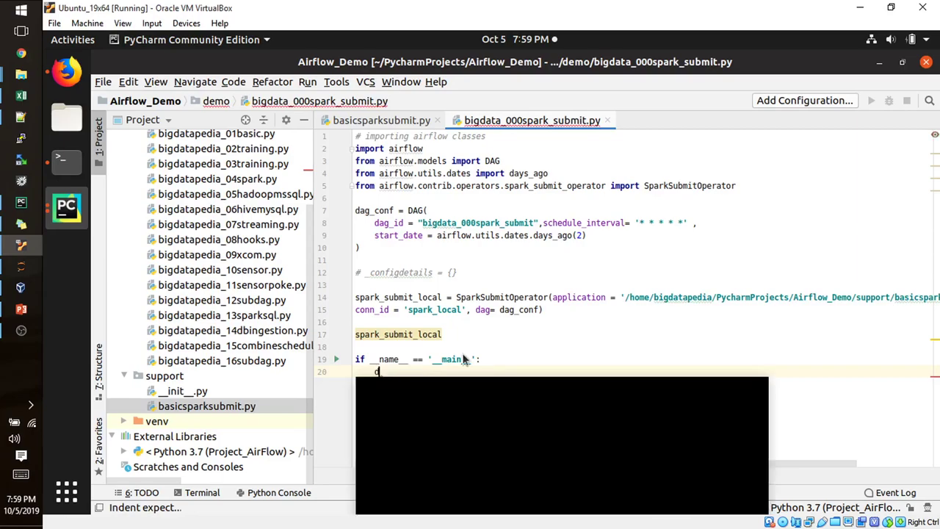
pyautogui.write('ag')
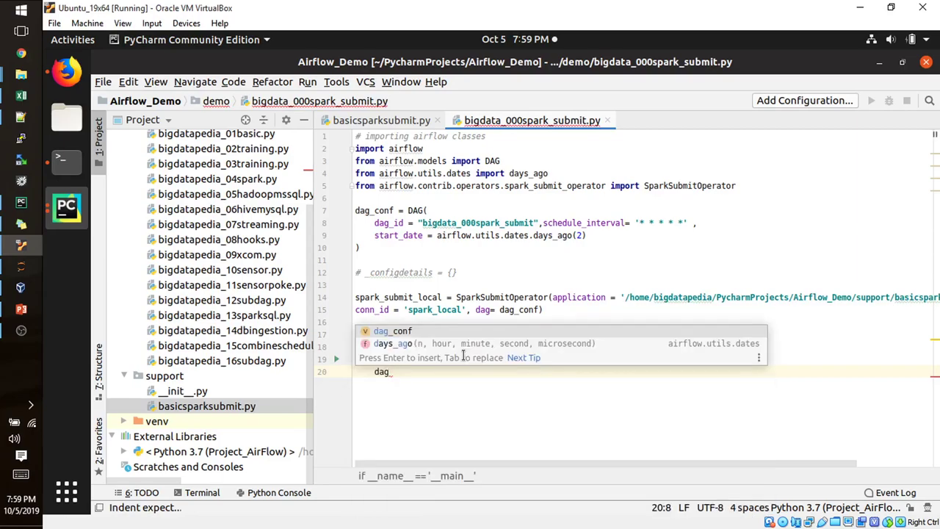
pyautogui.press('Return')
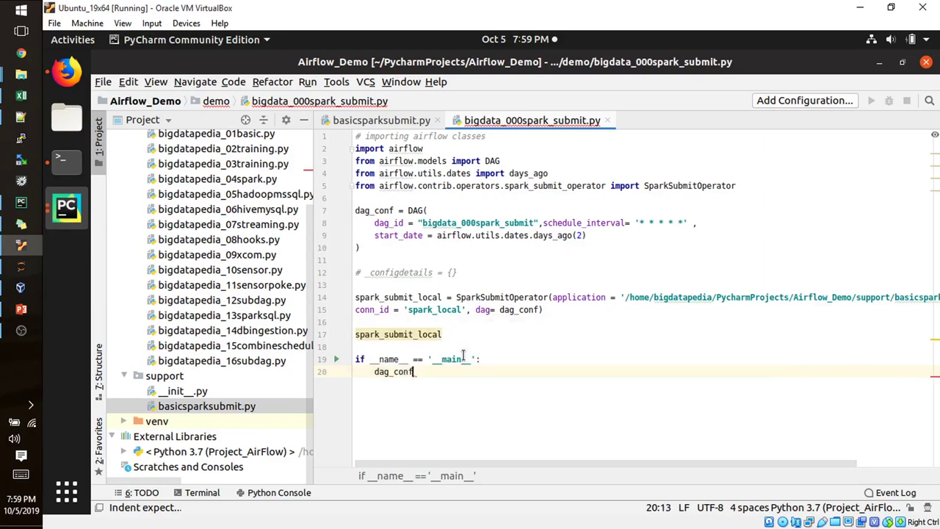
pyautogui.write('.')
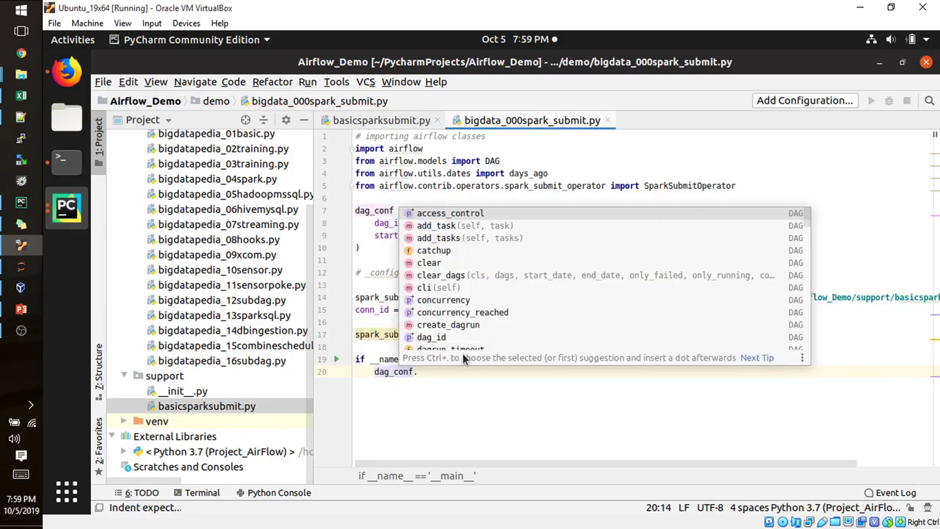
pyautogui.write('c')
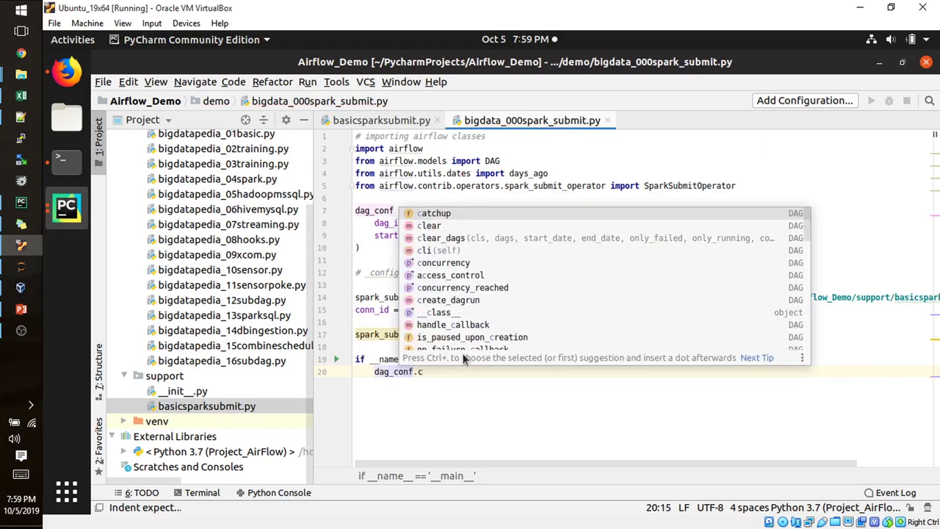
pyautogui.write('l')
pyautogui.press('Down')
pyautogui.press('Down')
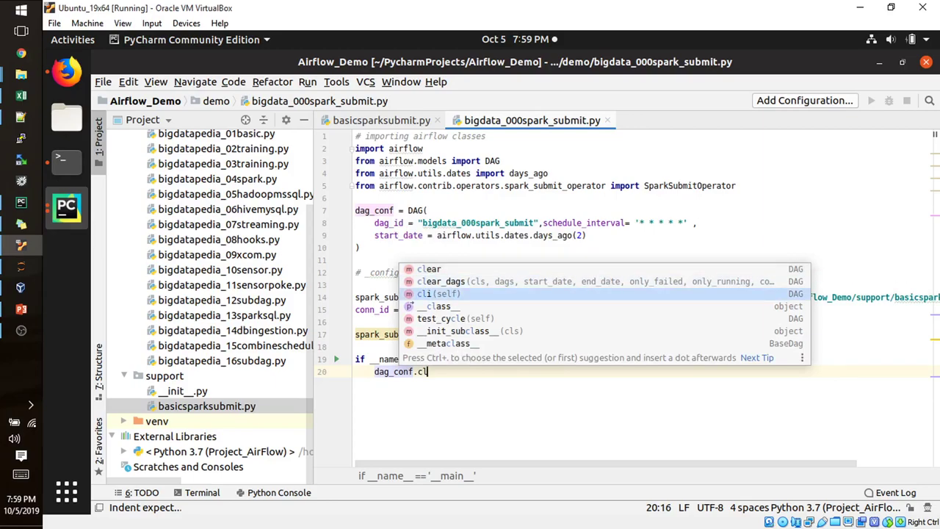
pyautogui.press('Return')
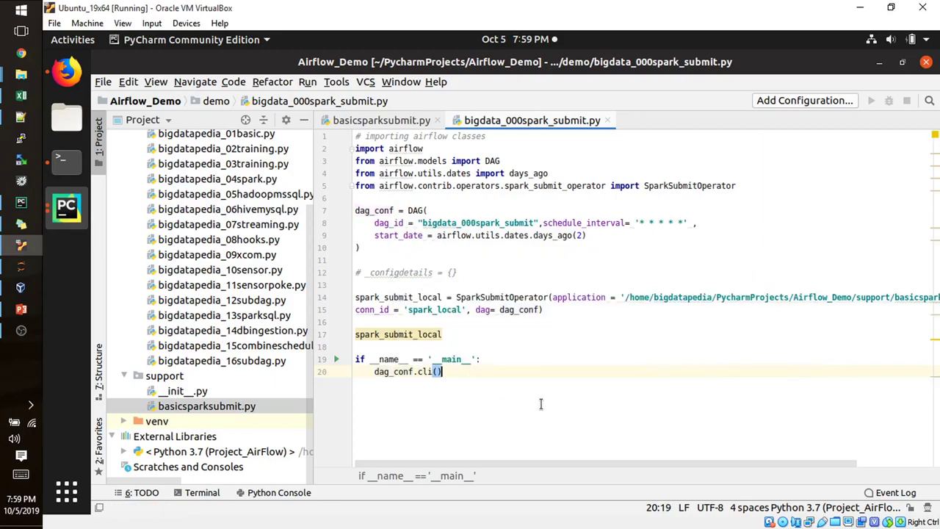
# Widen the gap between the spark_submit_local line and the main block to four blank lines.
pyautogui.click(481, 324)
pyautogui.click(458, 335)
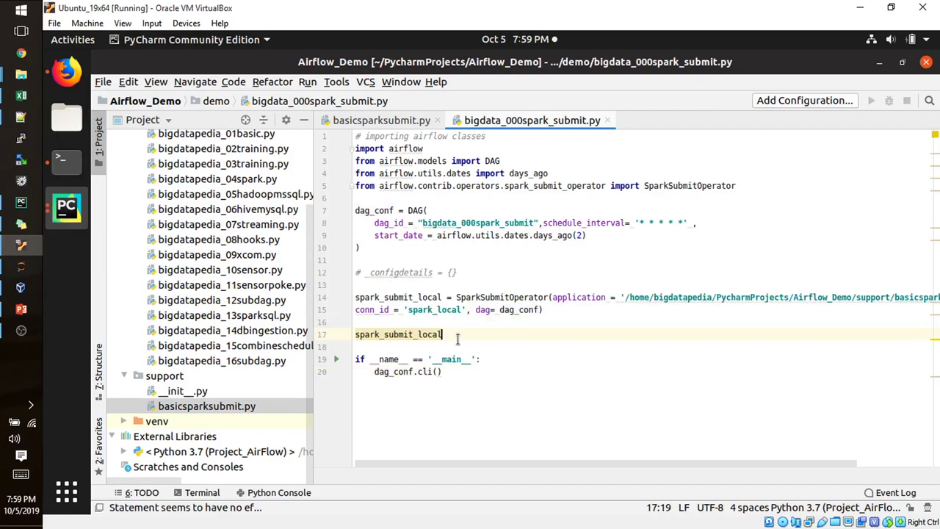
pyautogui.press('Return')
pyautogui.press('Return')
pyautogui.press('Return')
pyautogui.press('Return')
pyautogui.press('Return')
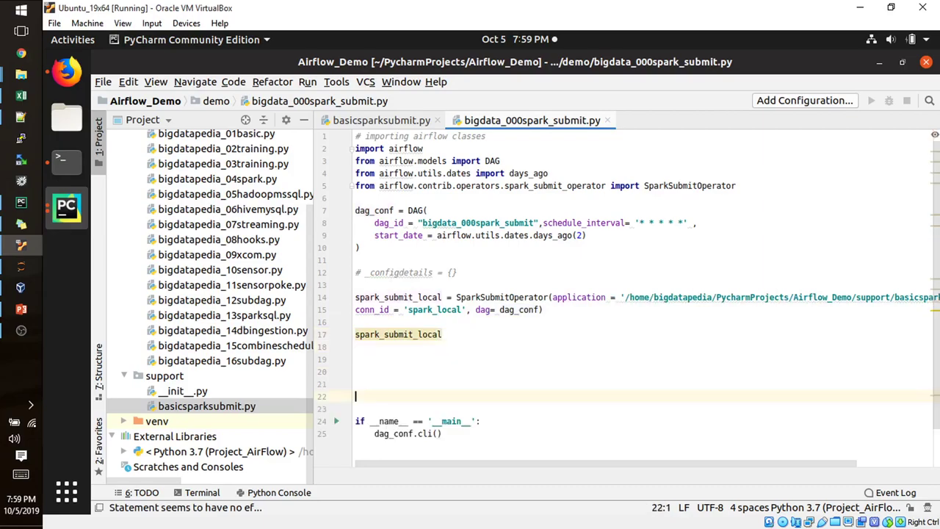
pyautogui.click(410, 355)
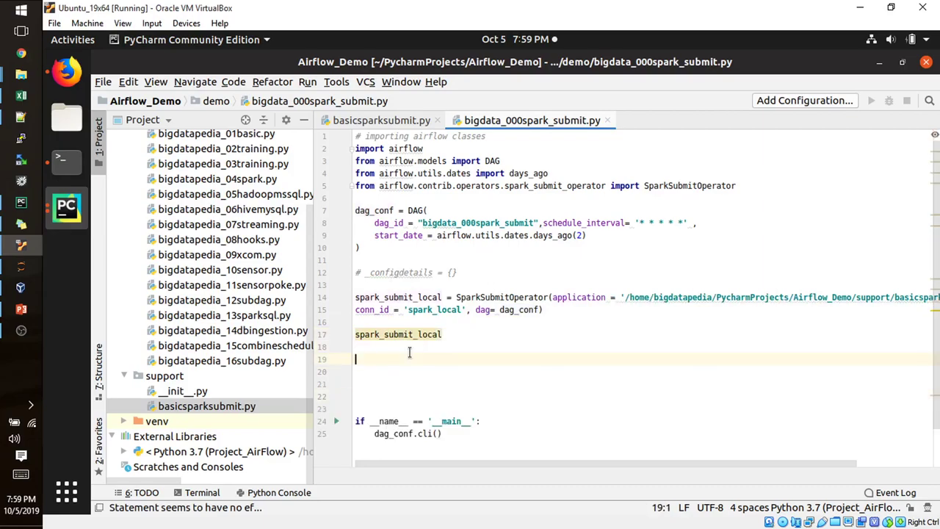
pyautogui.press('Delete')
pyautogui.press('Delete')
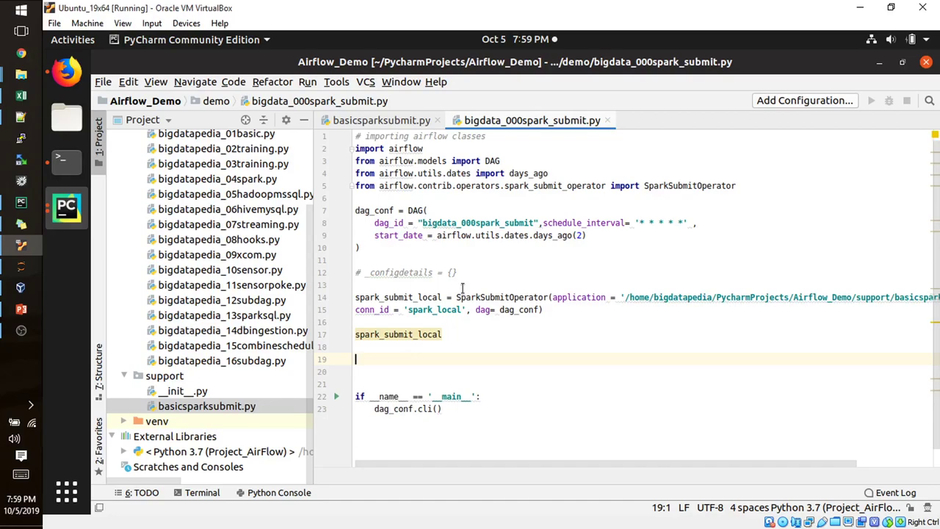
# Delete the commented-out _configdetails line and its extra blank line above the spark_submit_local definition.
pyautogui.click(475, 273)
pyautogui.hotkey('shift', 'Home')
pyautogui.press('BackSpace')
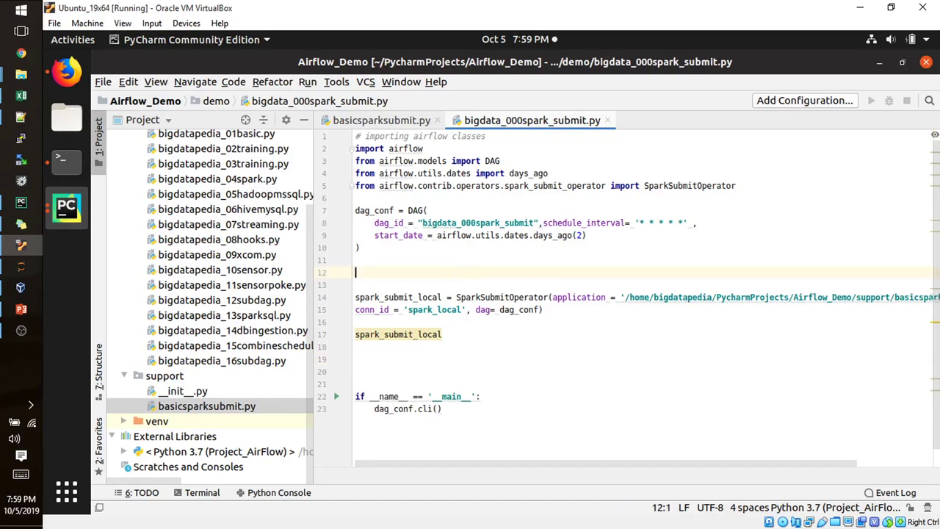
pyautogui.press('BackSpace')
pyautogui.press('BackSpace')
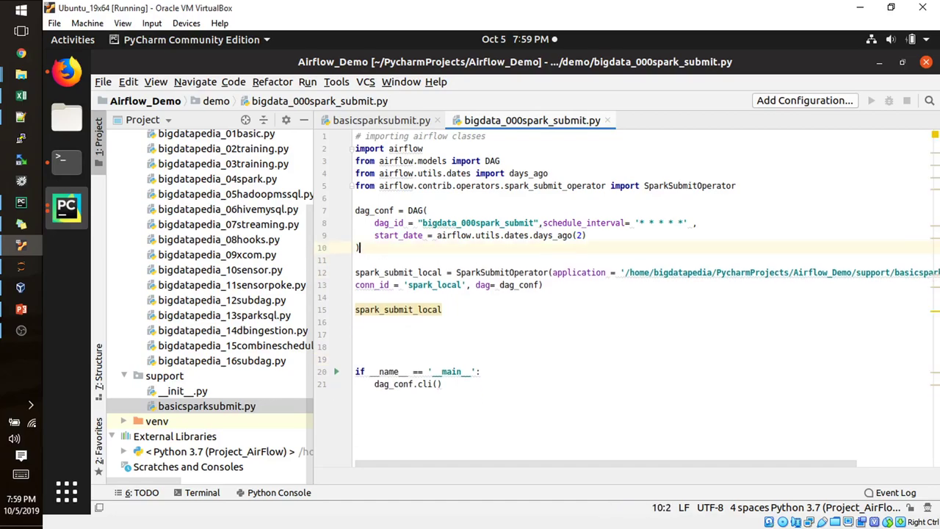
# Switch to Firefox, reload the Airflow DAGs list and check the load status of bigdata_000spark_submit.
pyautogui.click(481, 387)
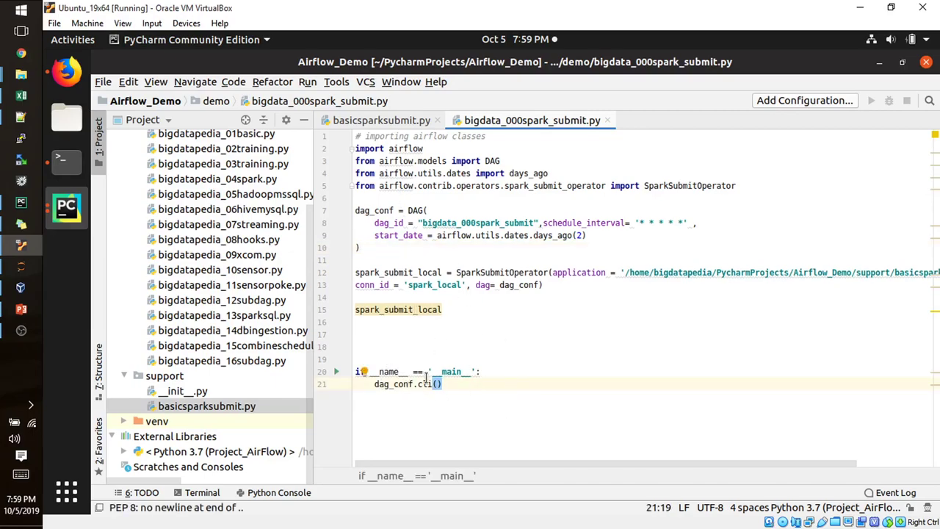
pyautogui.click(412, 307)
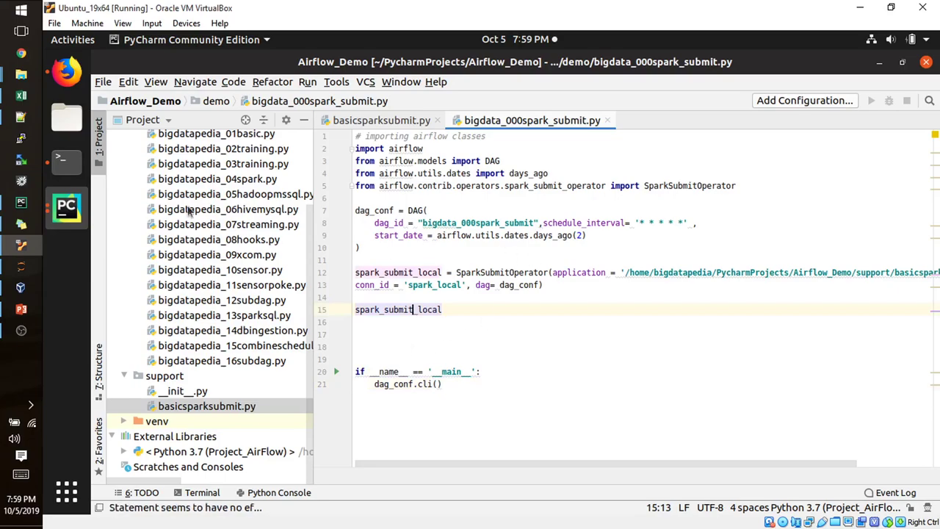
pyautogui.click(66, 71)
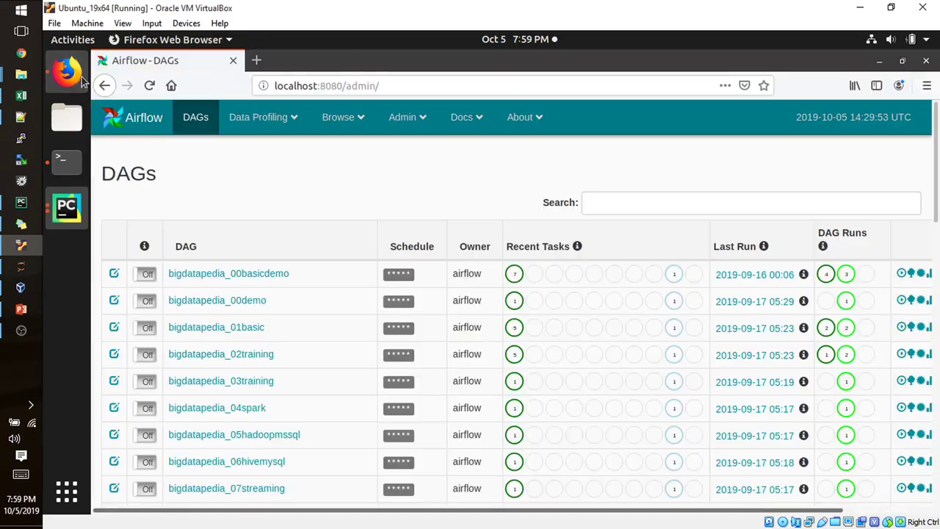
pyautogui.click(141, 120)
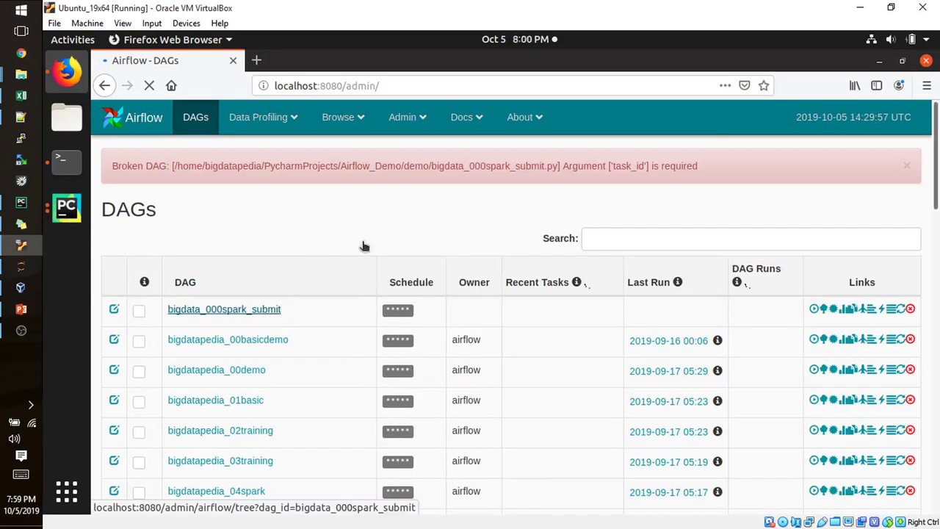
pyautogui.hotkey('alt', 'Tab')
pyautogui.click(503, 309)
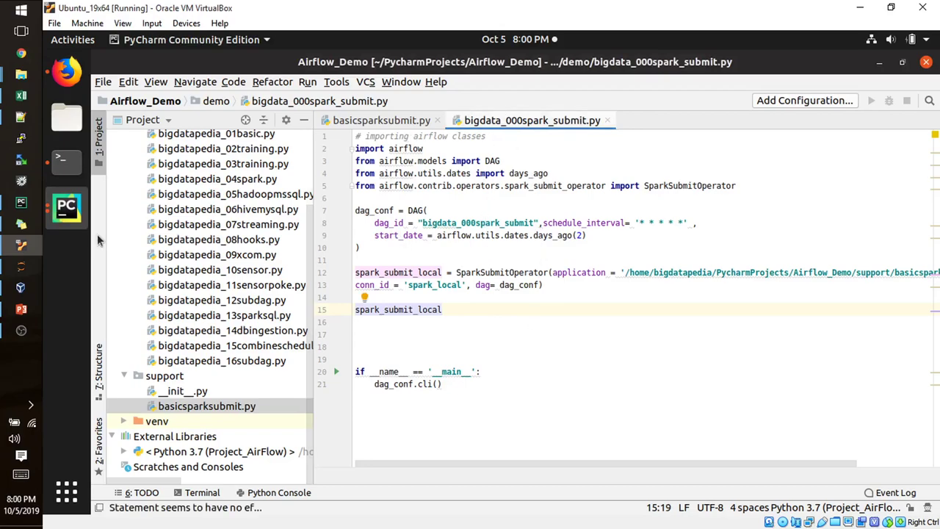
pyautogui.hotkey('alt', 'Tab')
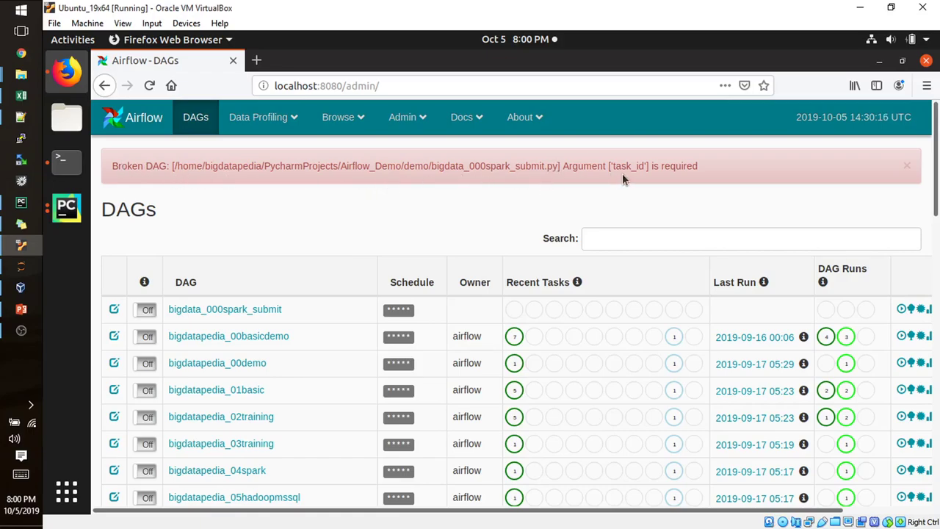
# Return to PyCharm and view the quick documentation of SparkSubmitOperator to examine its parameters.
pyautogui.hotkey('alt', 'Tab')
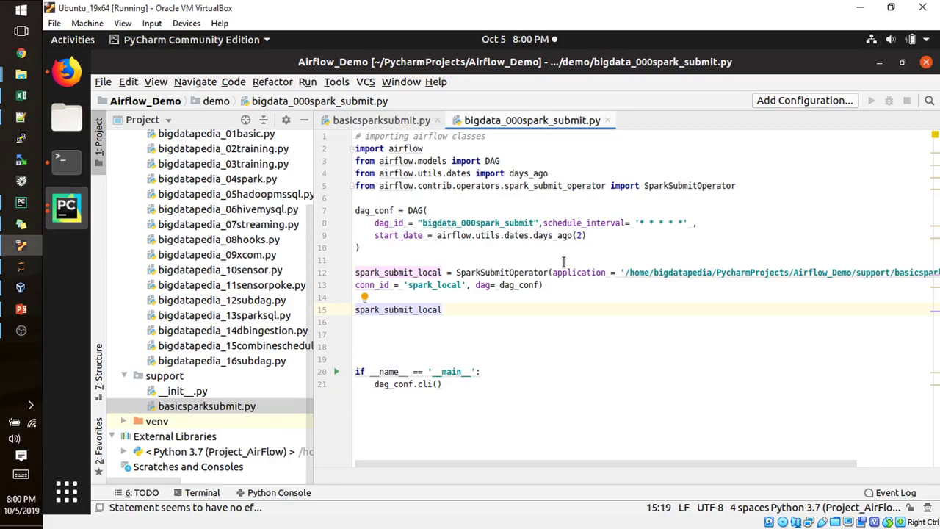
pyautogui.click(390, 262)
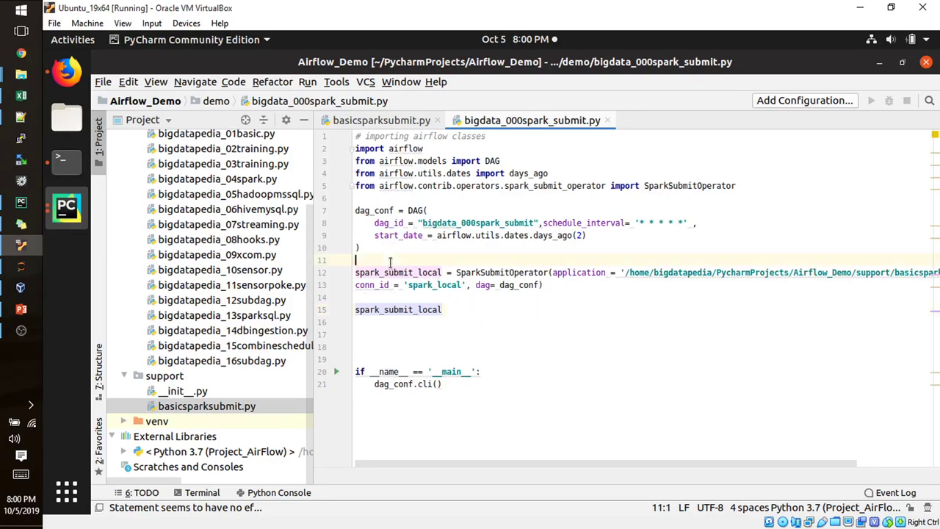
pyautogui.click(523, 272)
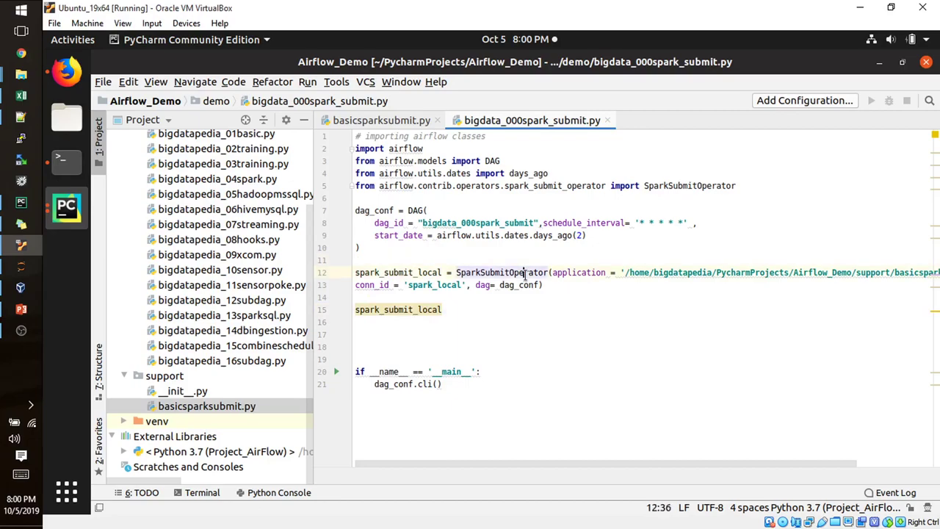
pyautogui.click(689, 273)
pyautogui.click(518, 271)
pyautogui.moveTo(519, 269)
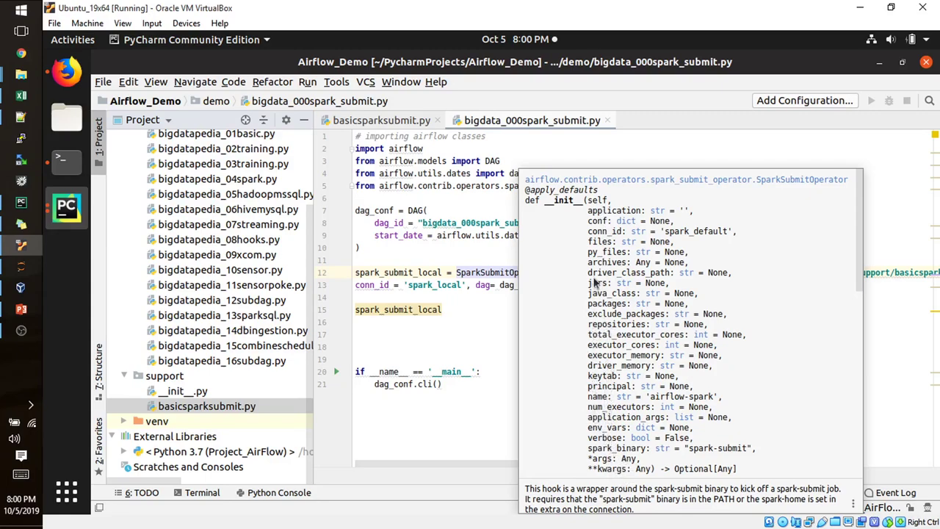
pyautogui.click(451, 262)
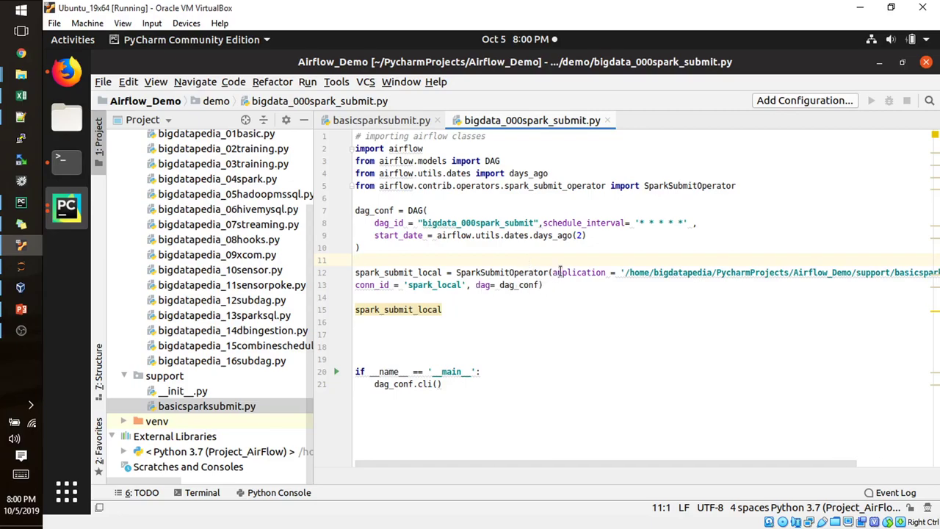
# View the quick documentation of the DAG class to examine its constructor parameters.
pyautogui.click(379, 222)
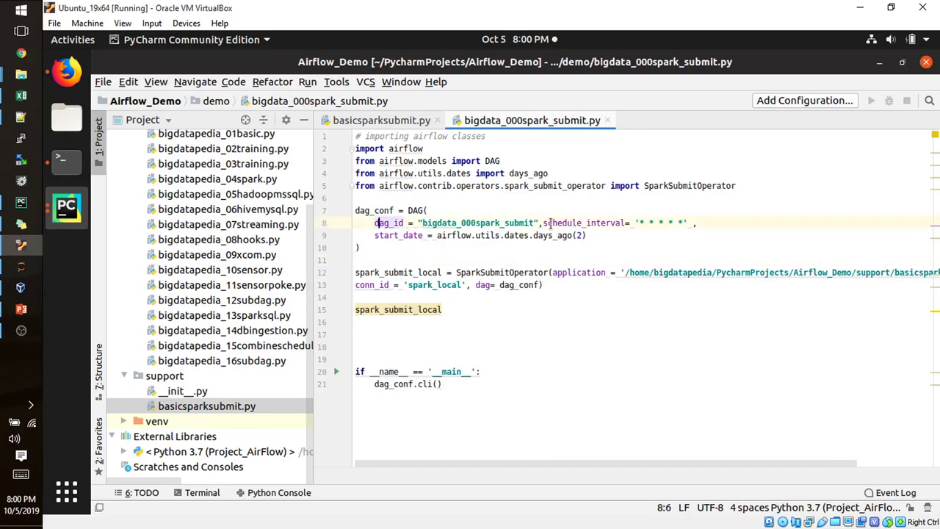
pyautogui.click(549, 271)
pyautogui.click(415, 200)
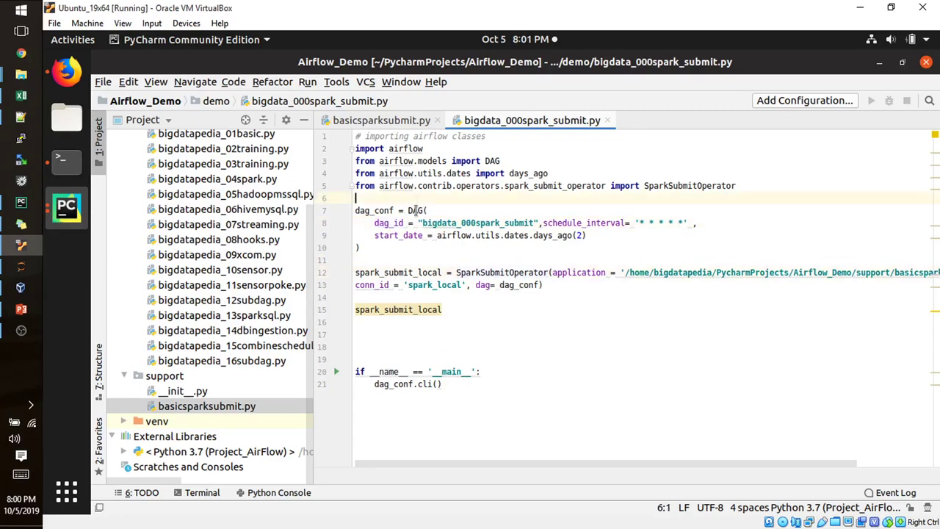
pyautogui.click(414, 210)
pyautogui.hotkey('ctrl', 'q')
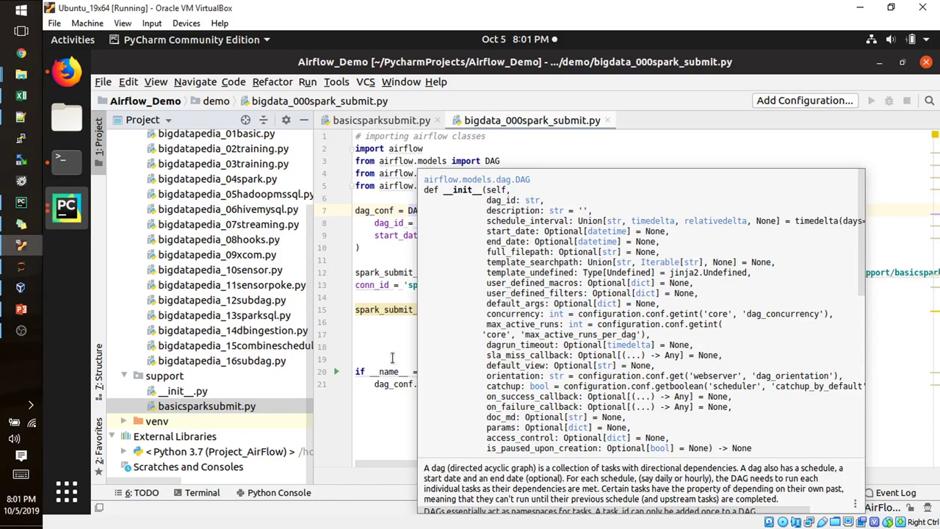
pyautogui.click(382, 309)
# Add the argument task_id= "sparksubmitJob" before application in the SparkSubmitOperator call.
pyautogui.click(556, 273)
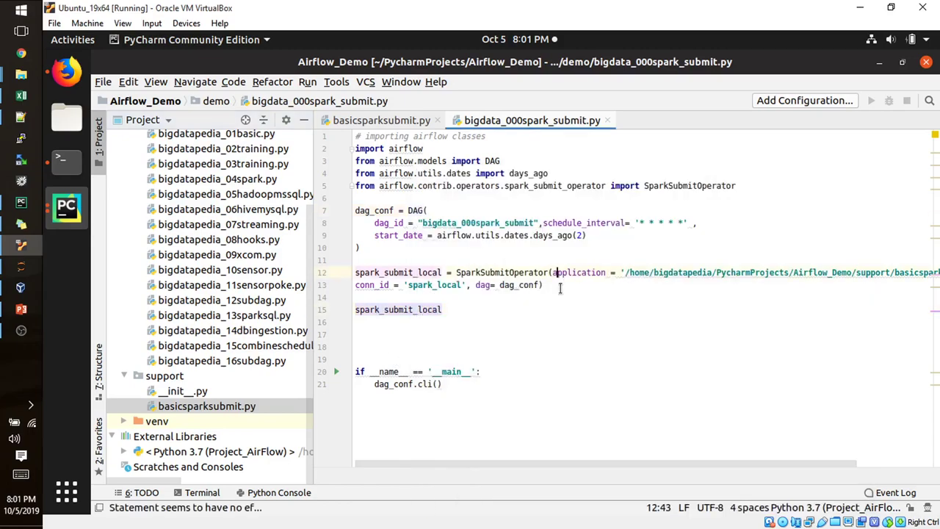
pyautogui.press('Left')
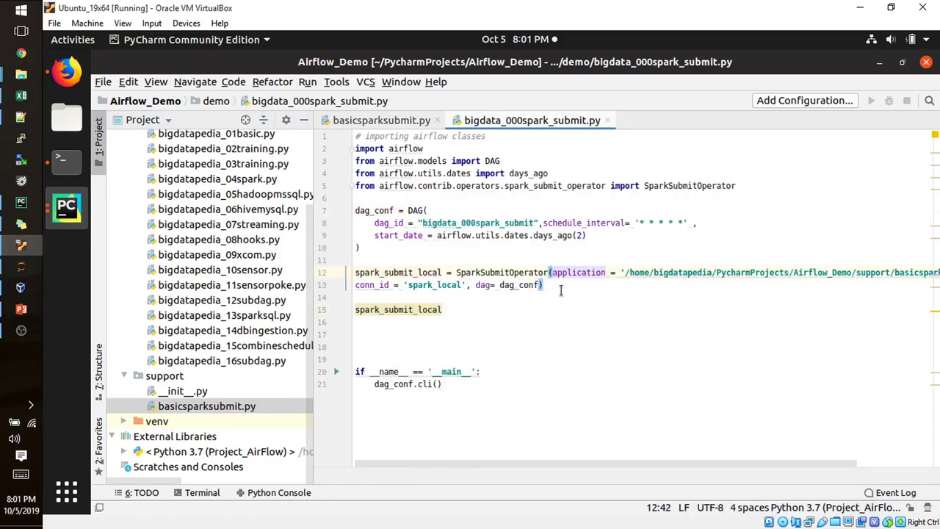
pyautogui.write(',')
pyautogui.press('Left')
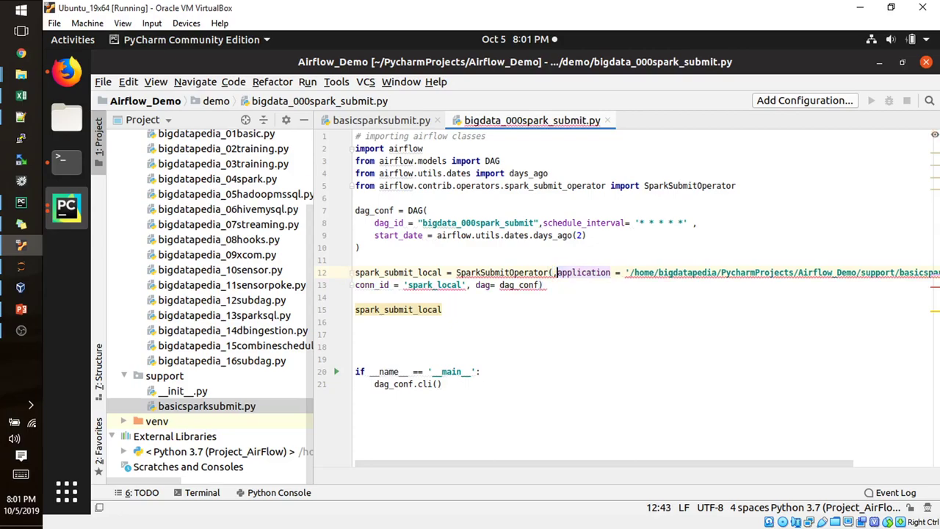
pyautogui.write('ta')
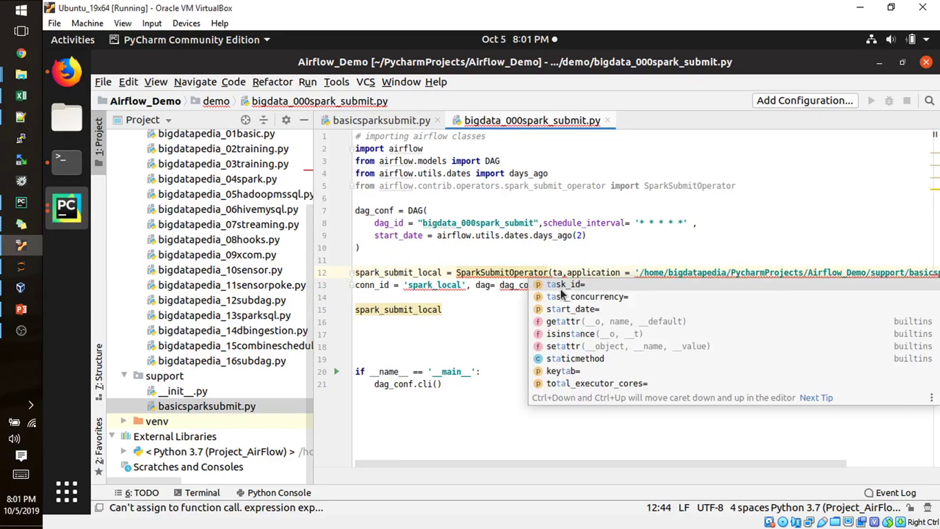
pyautogui.press('Return')
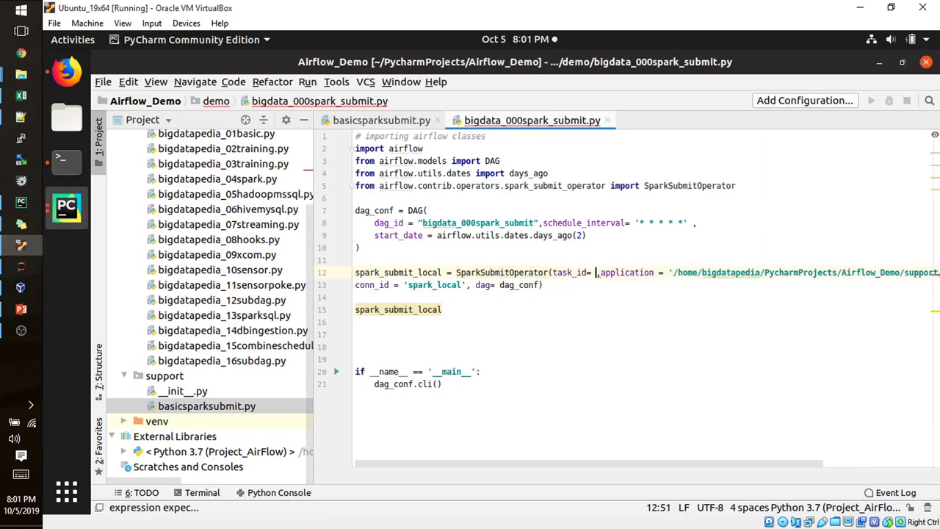
pyautogui.write("'")
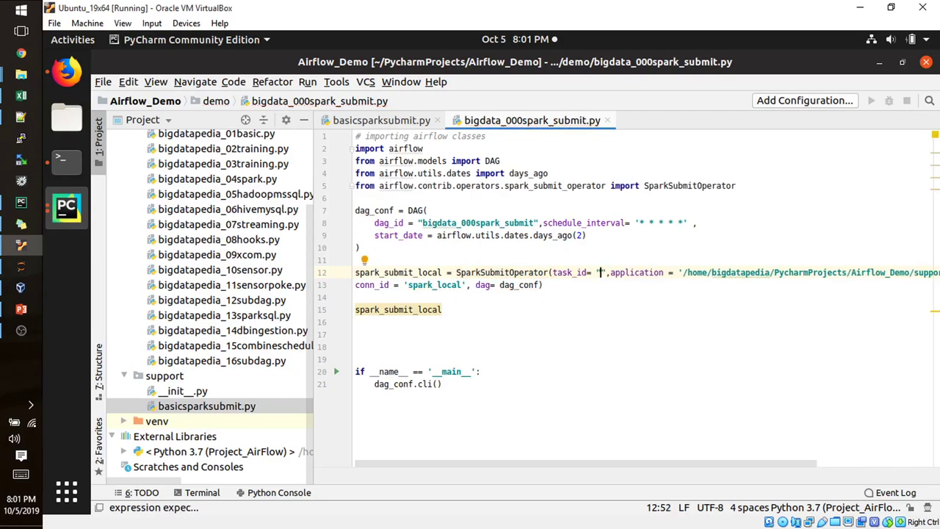
pyautogui.press('BackSpace')
pyautogui.write('"spark')
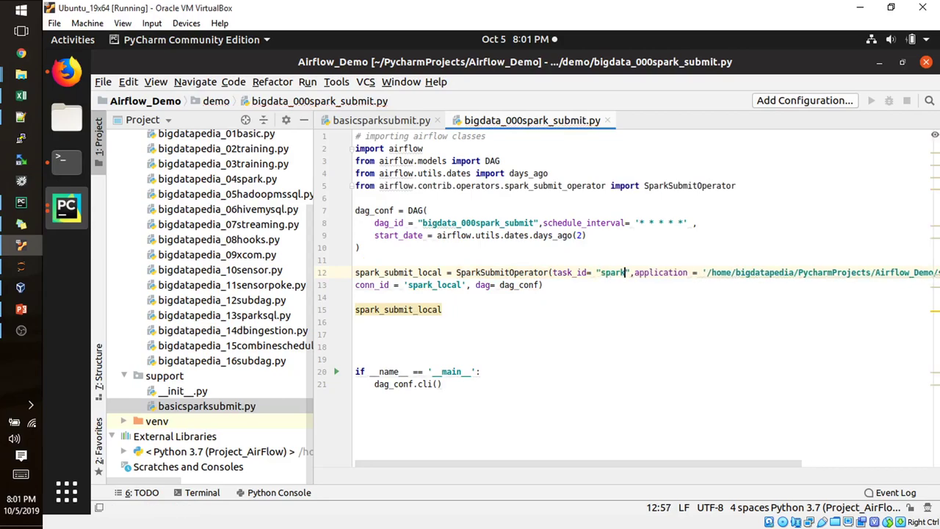
pyautogui.write('subm')
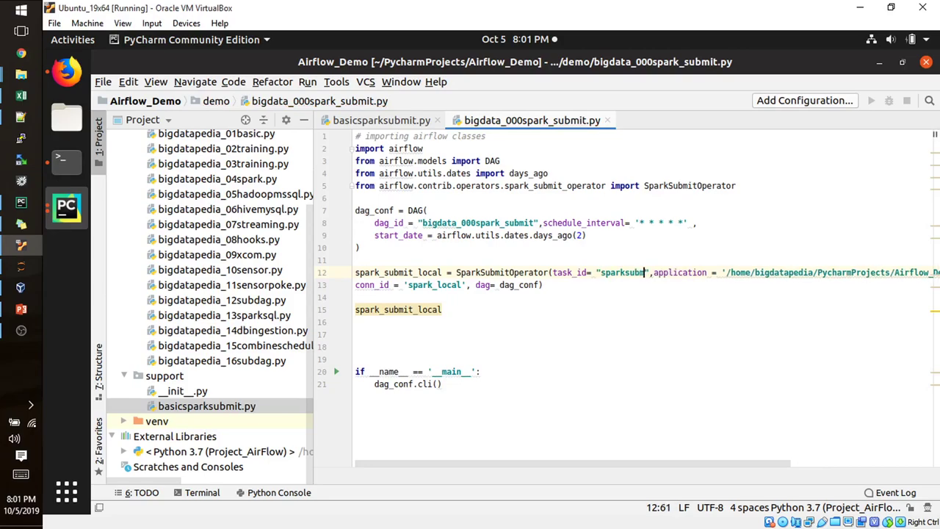
pyautogui.write('t')
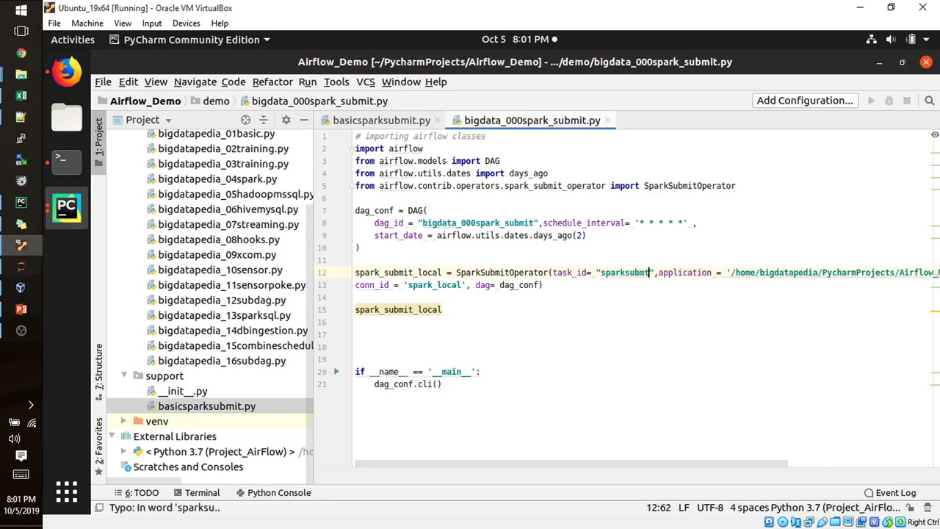
pyautogui.write('tJob')
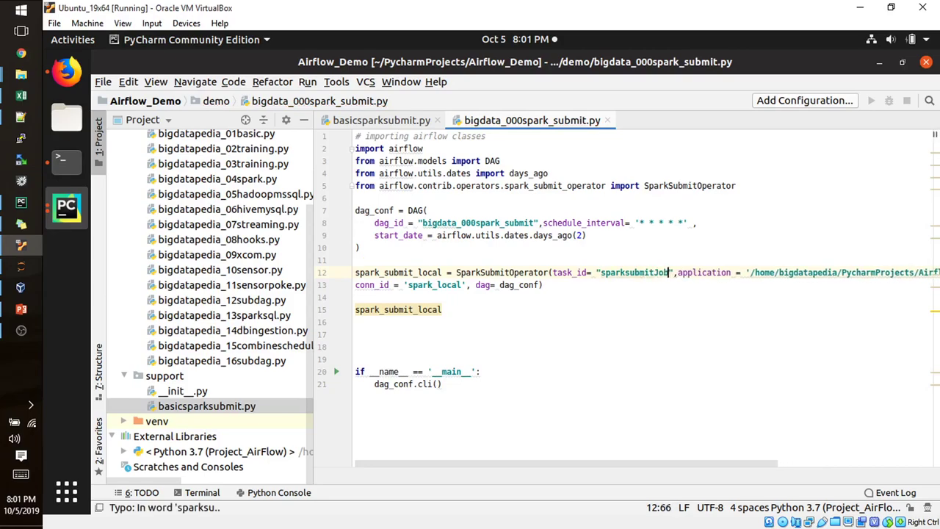
pyautogui.moveTo(599, 272); pyautogui.dragTo(672, 271)
pyautogui.click(552, 286)
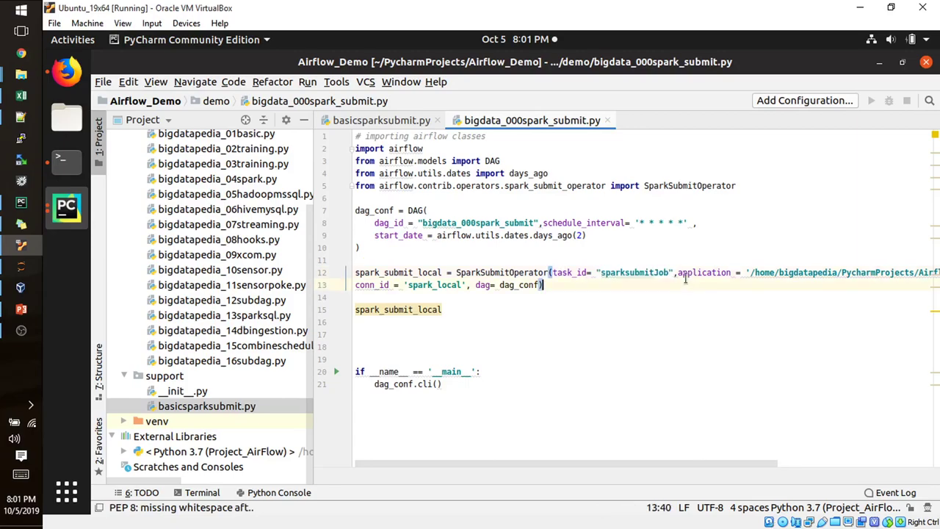
# Break up the SparkSubmitOperator call so that task_id and application each sit on their own line, indented four spaces.
pyautogui.click(683, 274)
pyautogui.press('Return')
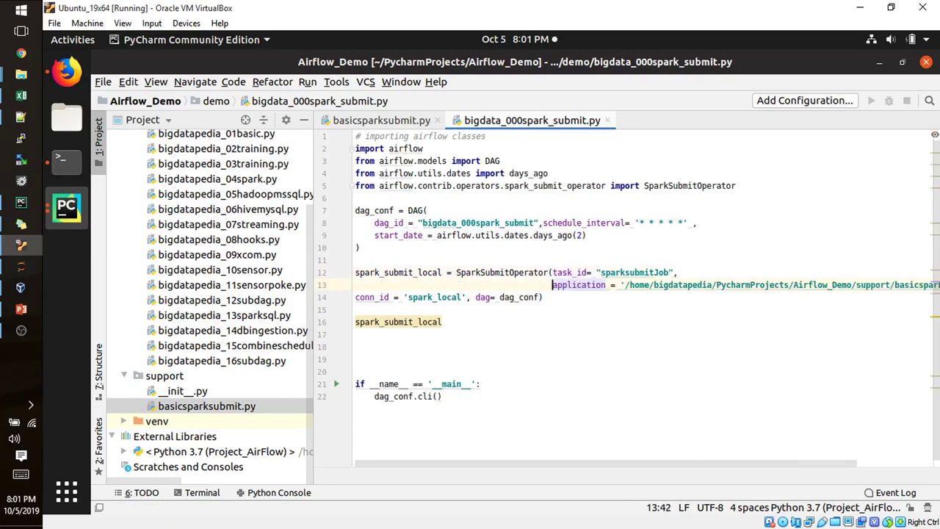
pyautogui.press('Up')
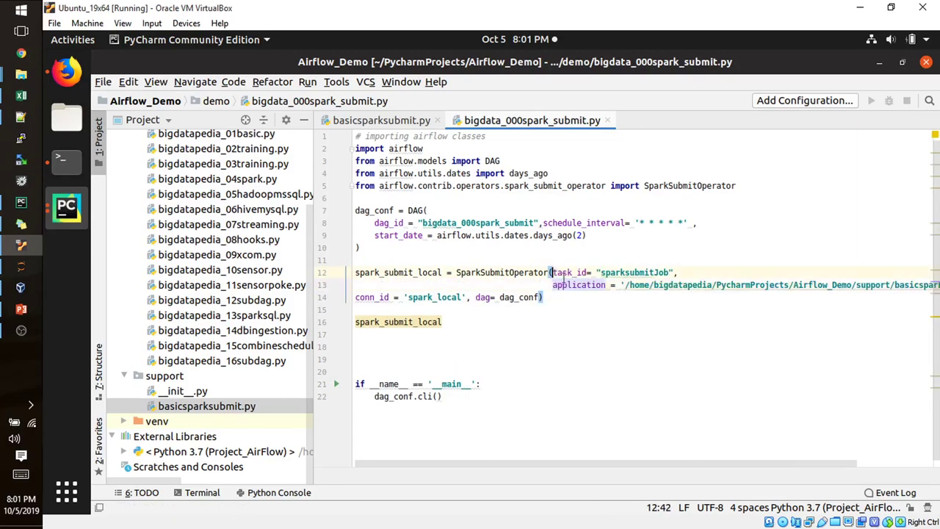
pyautogui.press('Return')
pyautogui.press('Down')
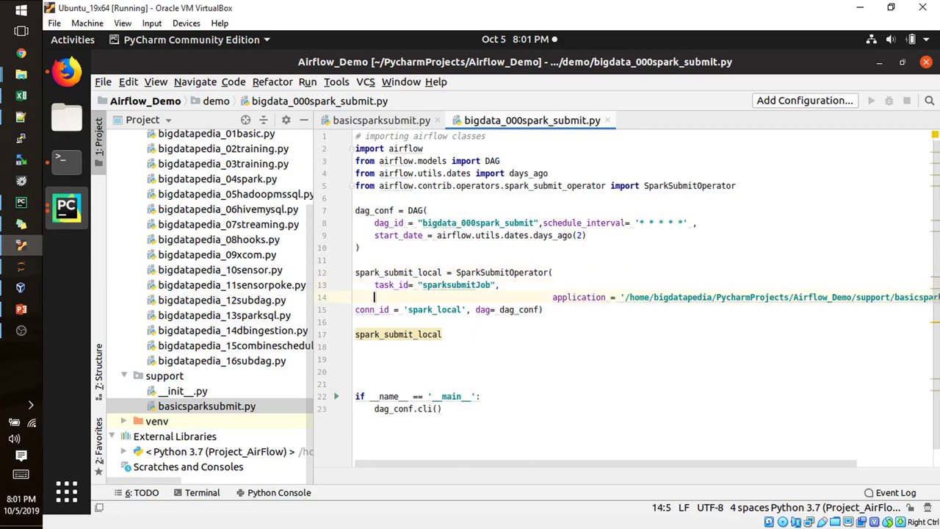
pyautogui.press('End')
pyautogui.press('Home')
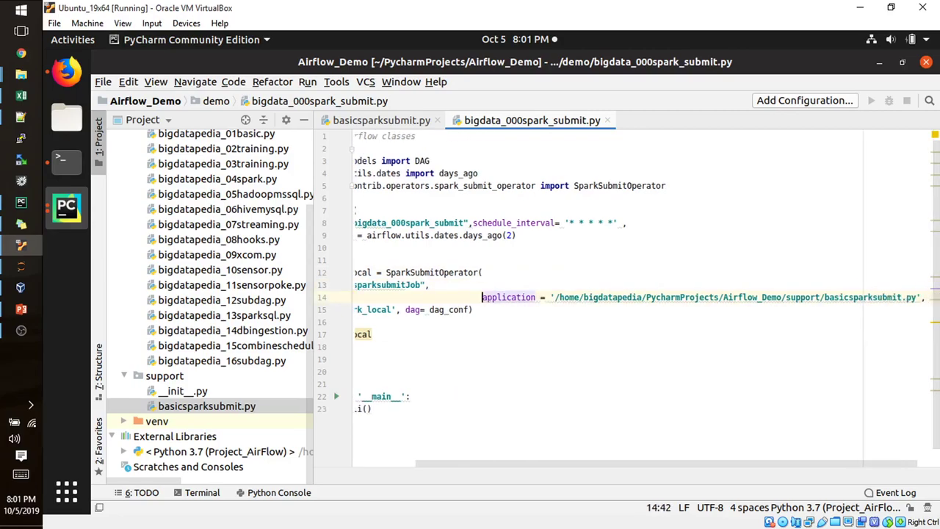
pyautogui.hotkey('shift', 'Up')
pyautogui.press('Return')
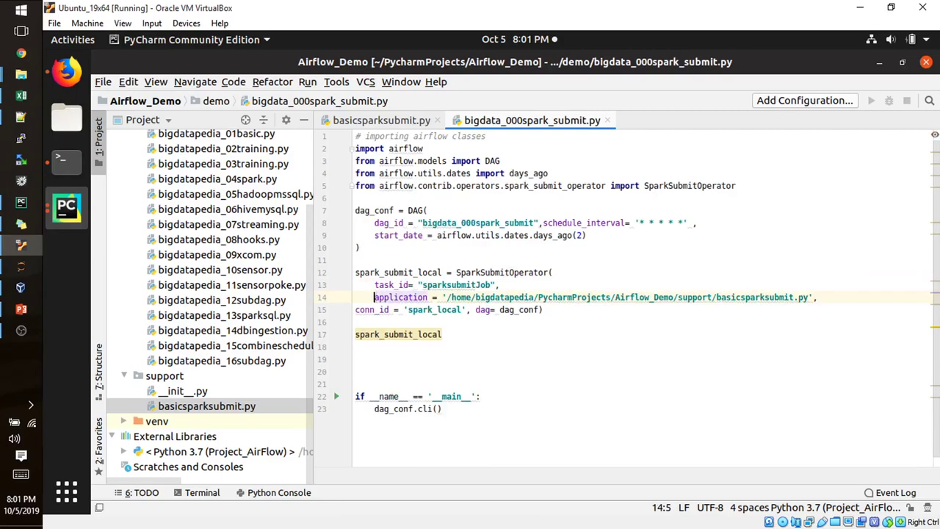
# Indent the conn_id line to match the other arguments and add a blank line above the closing spark_submit_local statement.
pyautogui.press('Down')
pyautogui.press('Home')
pyautogui.press('Left')
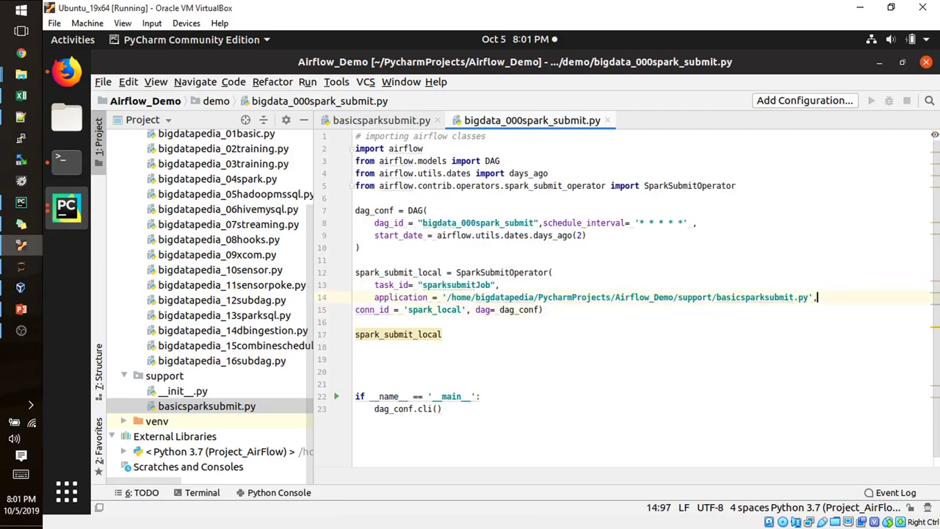
pyautogui.press('Right')
pyautogui.hotkey('shift', 'Left')
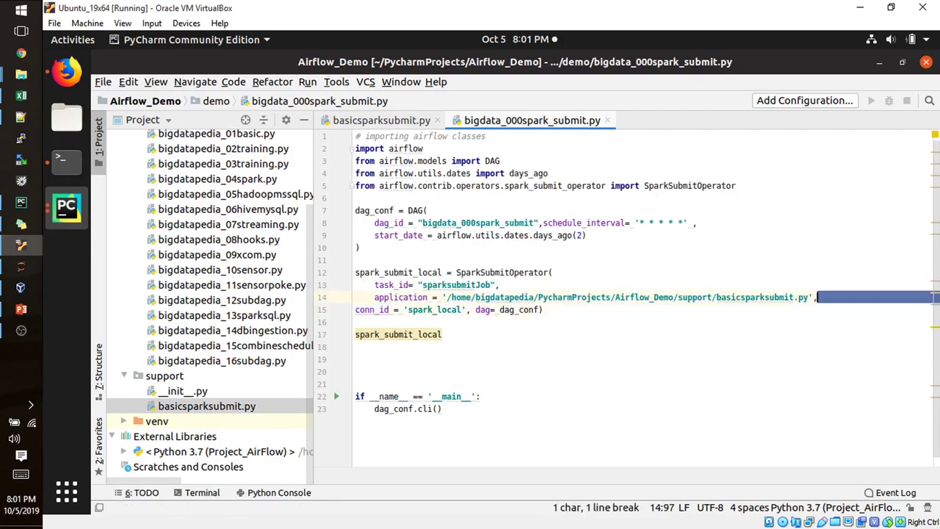
pyautogui.press('Return')
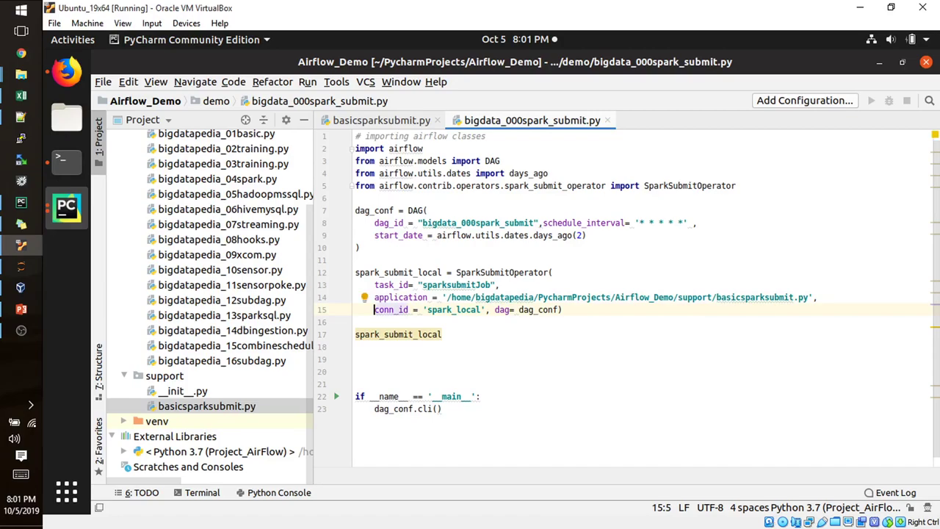
pyautogui.click(355, 322)
pyautogui.press('Return')
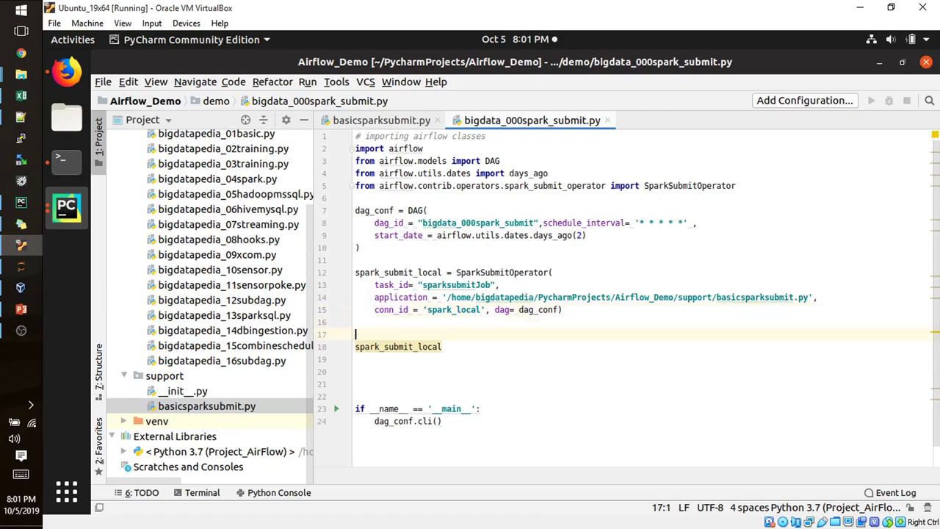
# Switch to Firefox and reload the Airflow DAGs list, rechecking the task_id line in PyCharm between reloads.
pyautogui.click(66, 71)
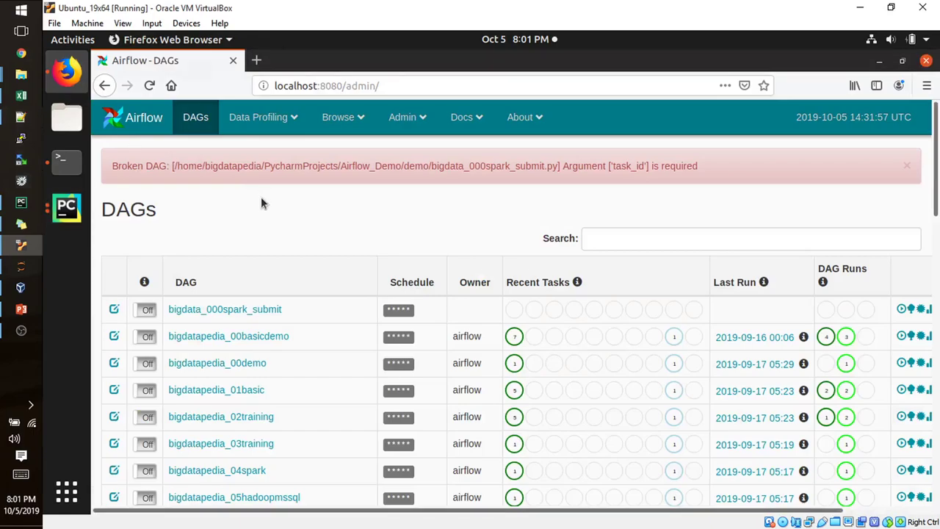
pyautogui.click(154, 127)
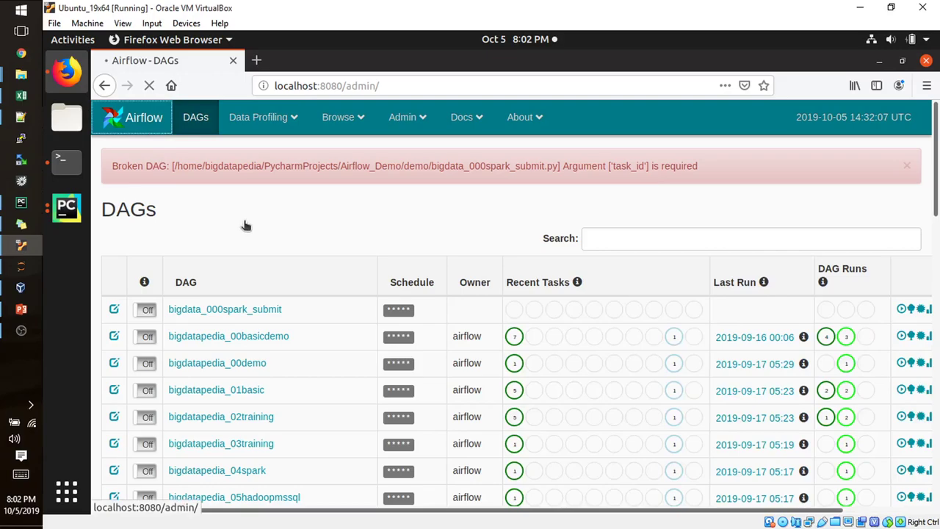
pyautogui.hotkey('alt', 'Tab')
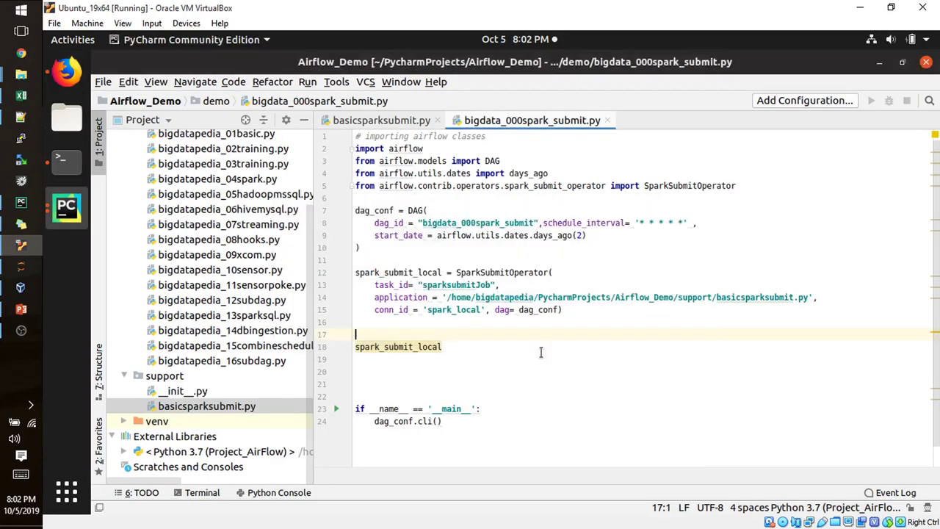
pyautogui.click(521, 286)
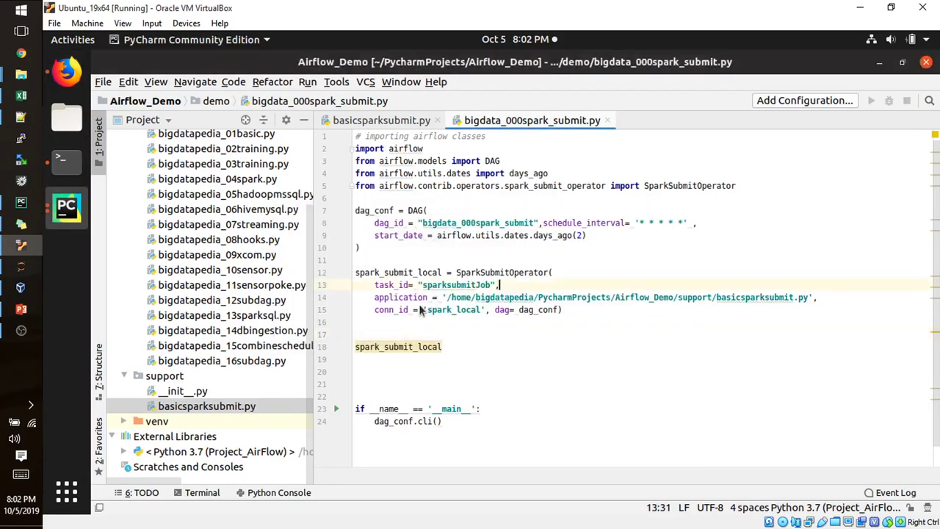
pyautogui.hotkey('alt', 'Tab')
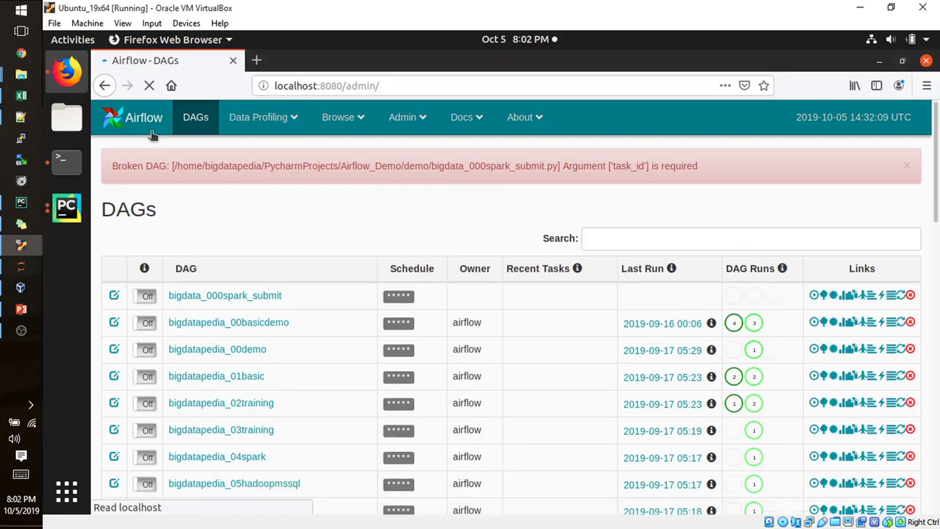
pyautogui.click(152, 134)
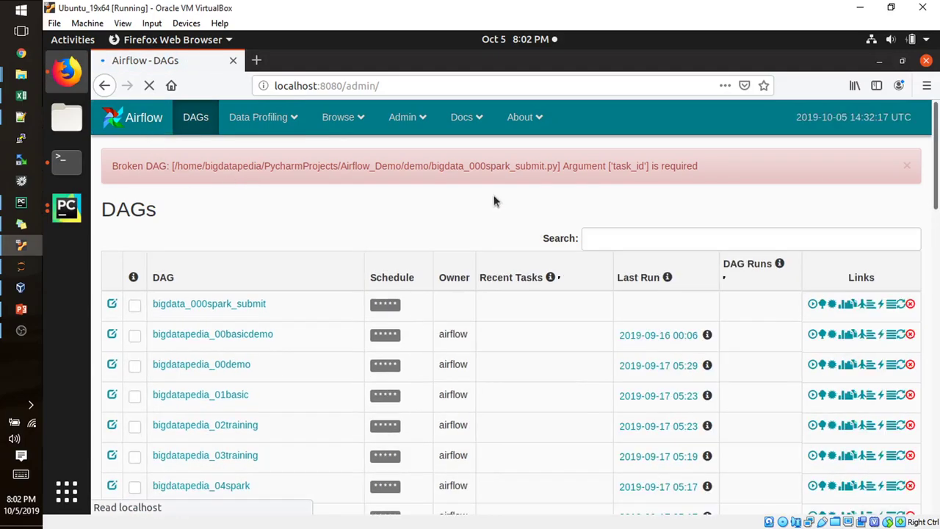
# Return to PyCharm and review the task_id, application and conn_id arguments of the SparkSubmitOperator call.
pyautogui.hotkey('alt', 'Tab')
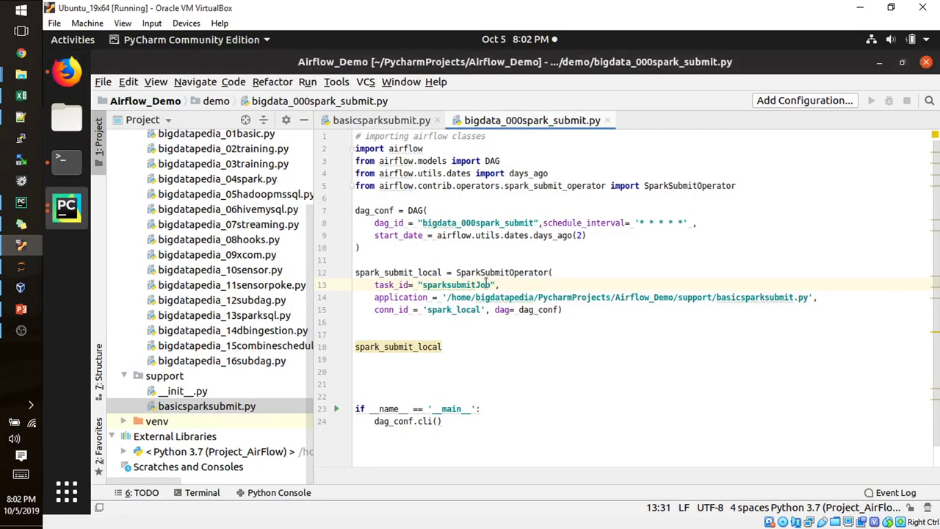
pyautogui.moveTo(428, 286)
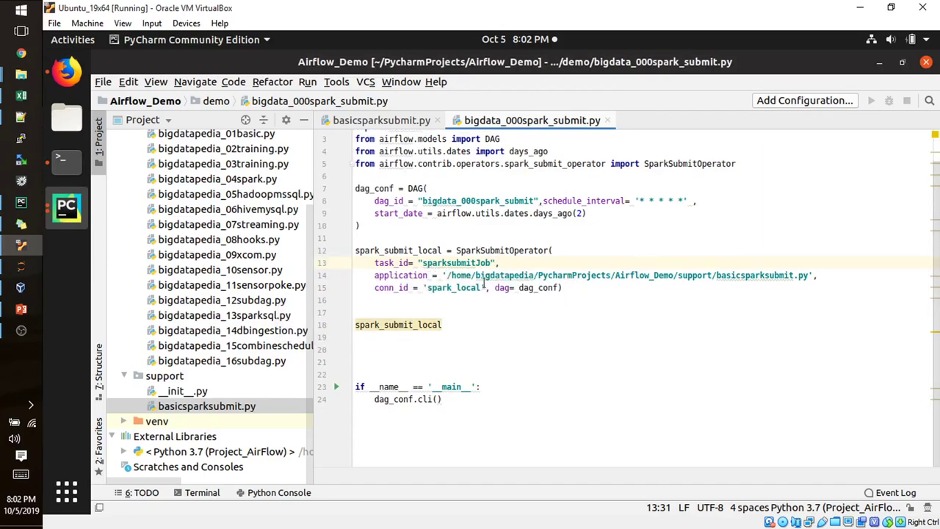
pyautogui.click(843, 274)
pyautogui.click(558, 320)
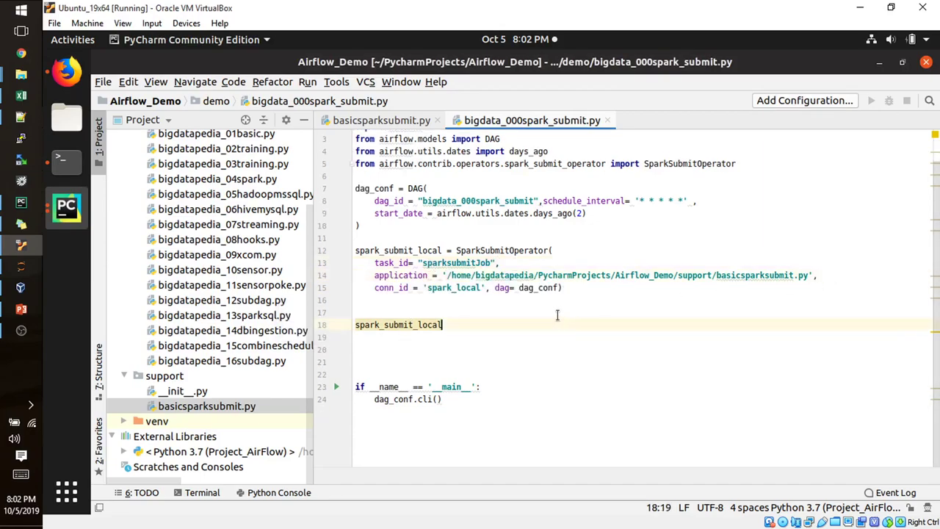
# Switch to Firefox, reload the Airflow DAGs list and open the tree view of bigdata_000spark_submit to inspect its task.
pyautogui.hotkey('alt', 'Tab')
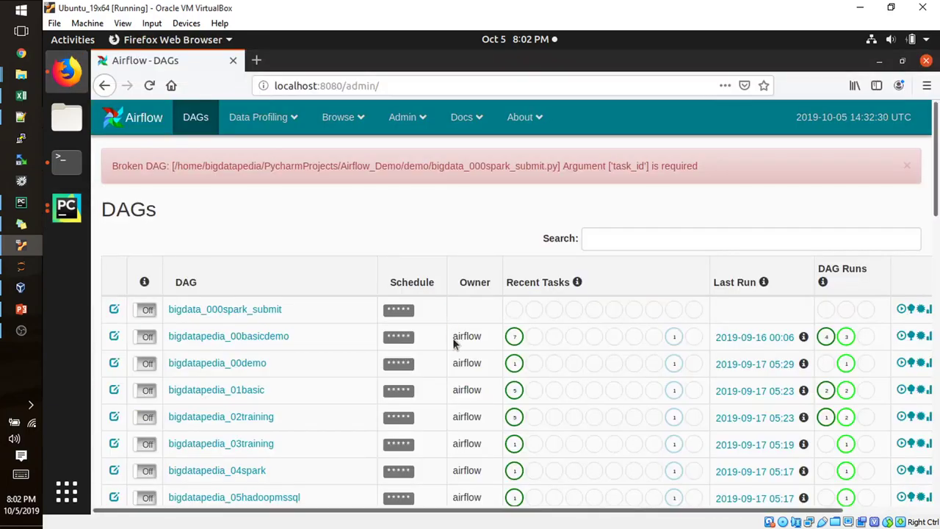
pyautogui.click(152, 123)
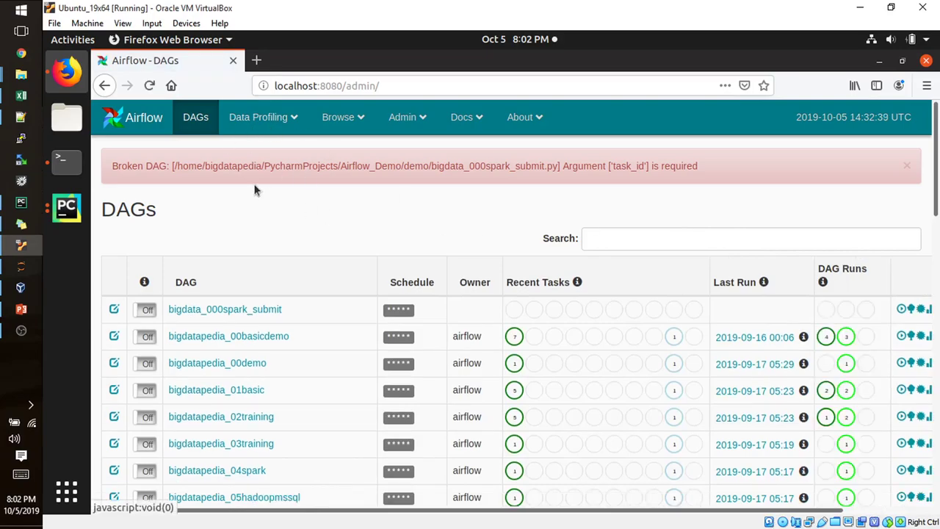
pyautogui.click(202, 124)
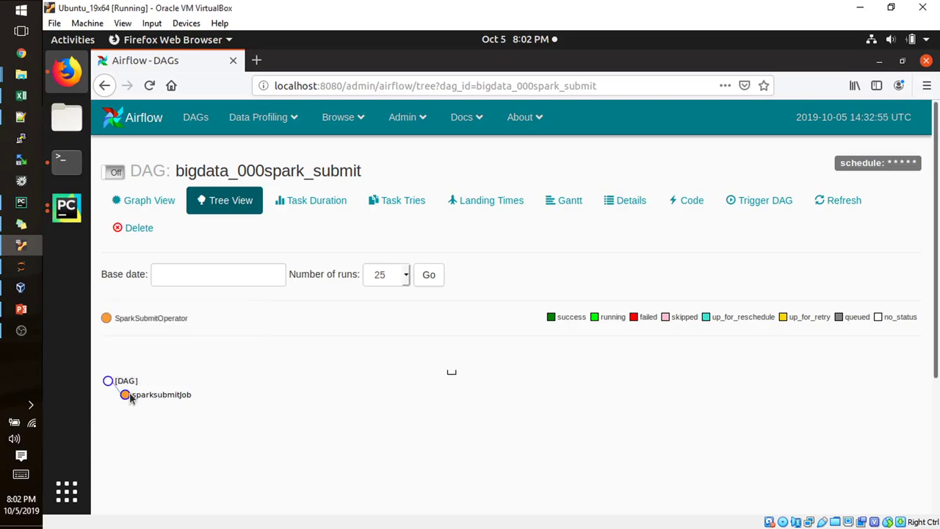
# Go back to the Airflow DAGs list and compare the bigdata_000spark_submit entry with its DAG code in PyCharm.
pyautogui.click(140, 122)
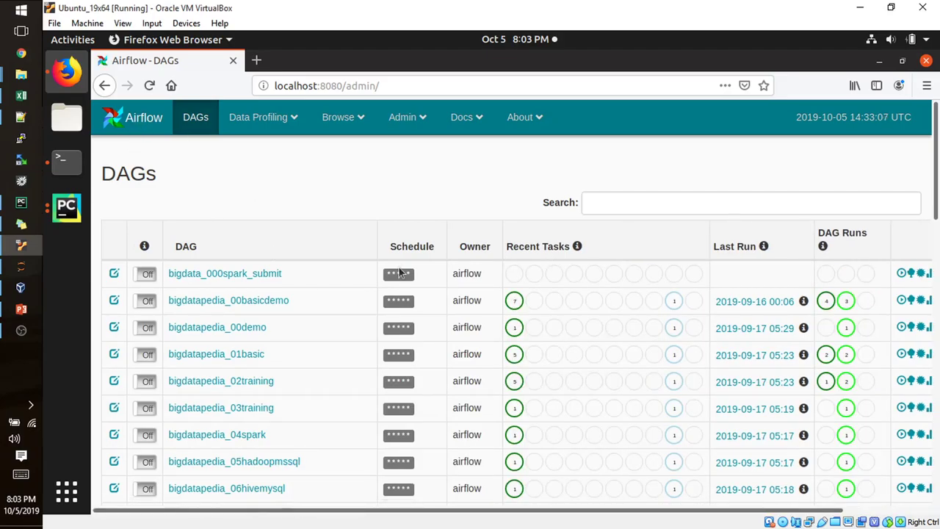
pyautogui.hotkey('alt', 'Tab')
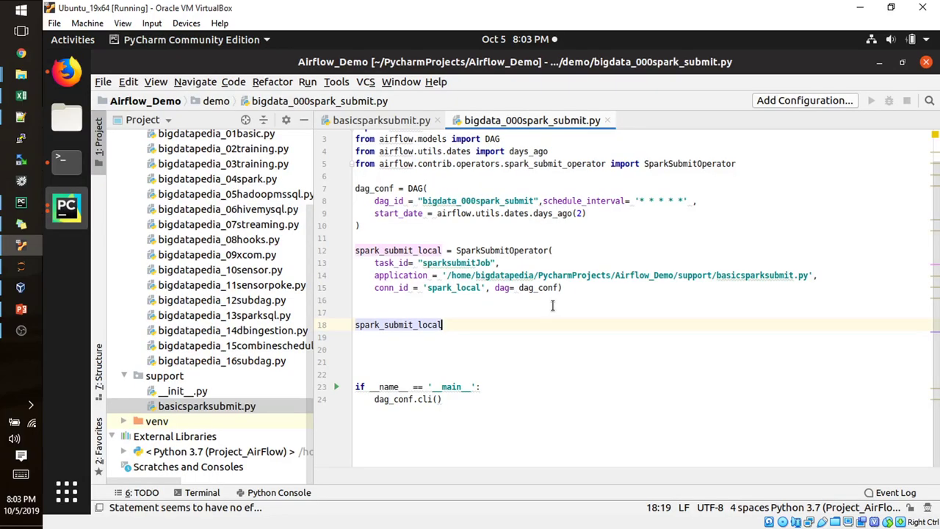
pyautogui.click(484, 263)
pyautogui.hotkey('alt', 'Tab')
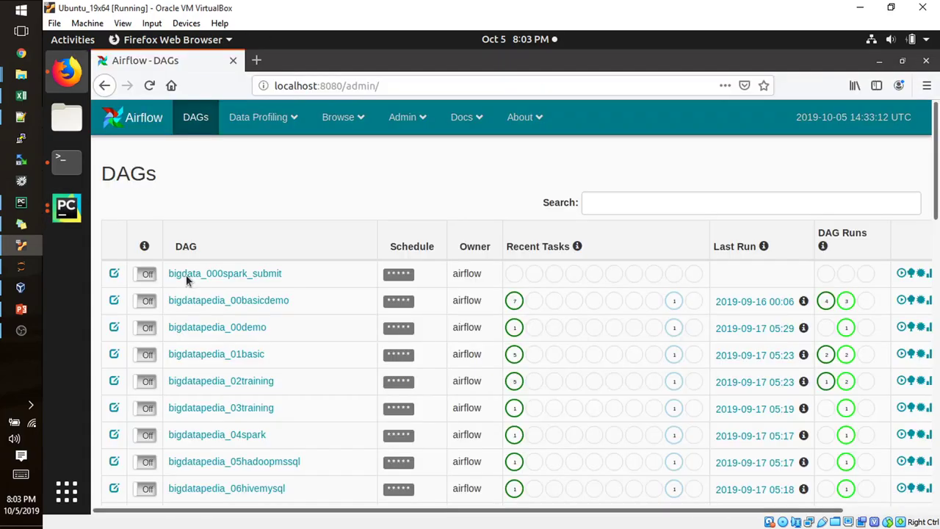
# Enable the bigdata_000spark_submit DAG, trigger a run of it and reload the DAGs list.
pyautogui.click(146, 273)
pyautogui.click(901, 273)
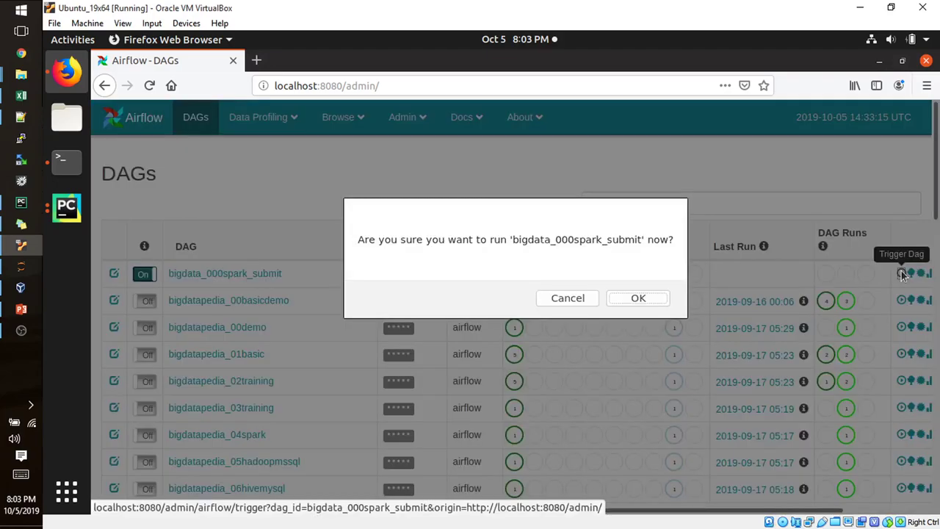
pyautogui.click(656, 298)
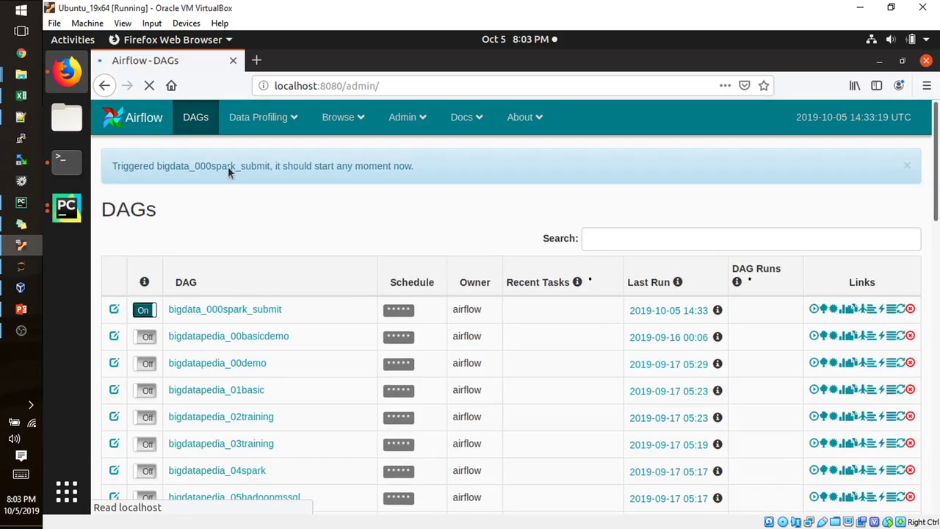
pyautogui.click(136, 122)
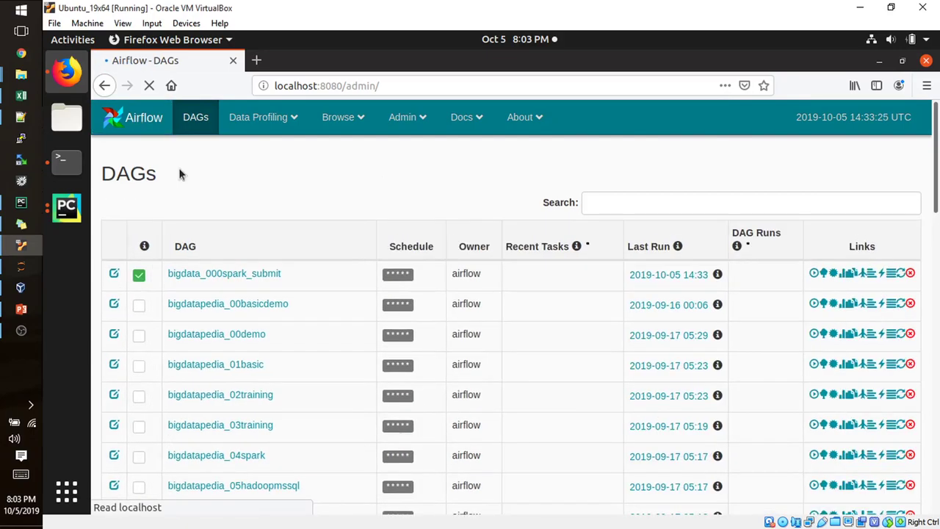
# Switch to the MySQL session in Terminal and query all rows of the customer_test table.
pyautogui.click(53, 172)
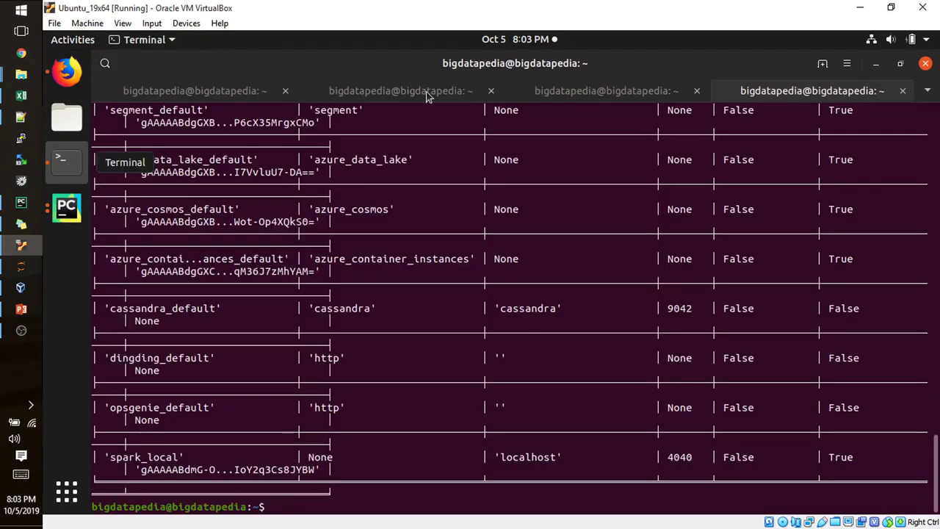
pyautogui.click(549, 91)
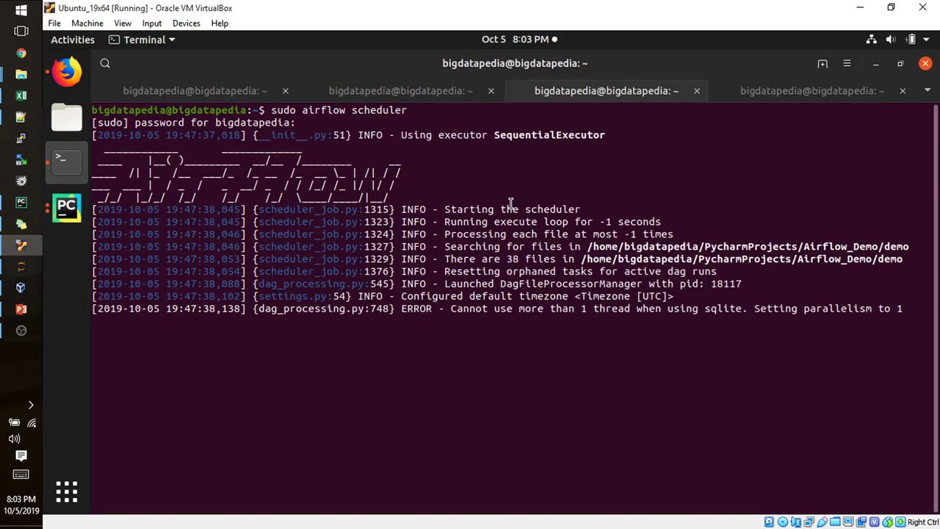
pyautogui.click(360, 100)
pyautogui.click(217, 91)
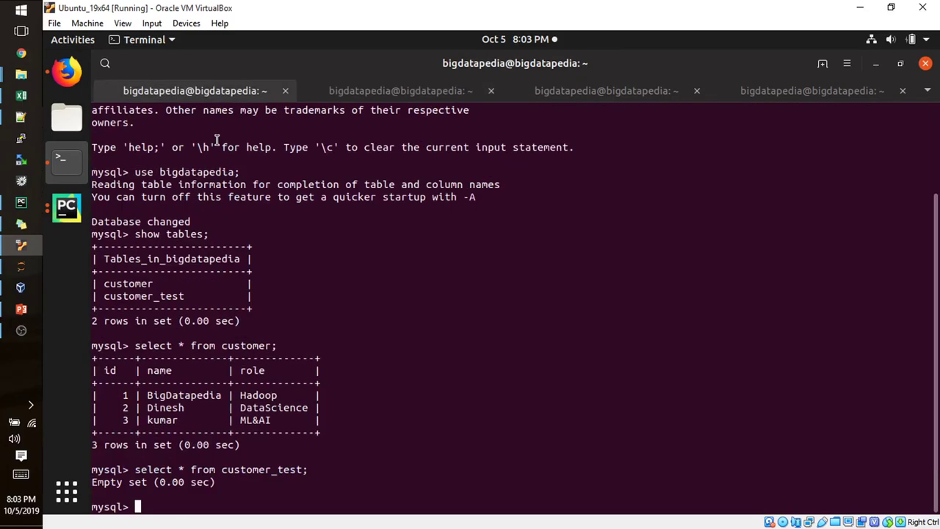
pyautogui.write('mysql> select * from customer_test;')
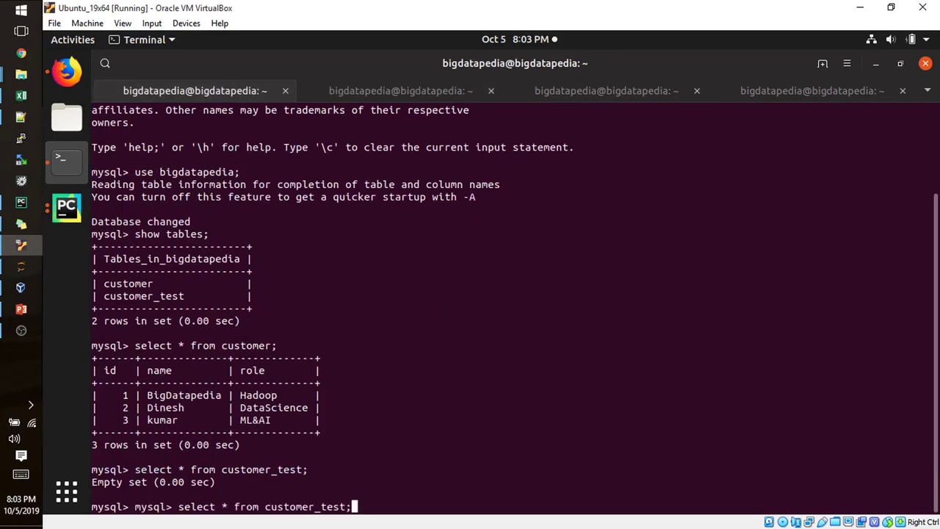
pyautogui.press('Return')
# Return to Firefox and open the sparksubmitJob task log from the running DAG run of bigdata_000spark_submit.
pyautogui.hotkey('alt', 'Tab')
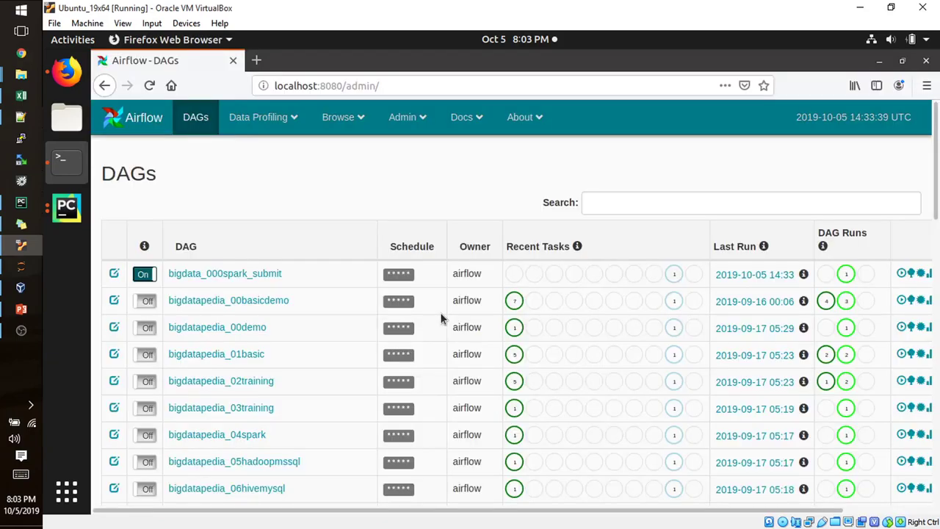
pyautogui.click(142, 127)
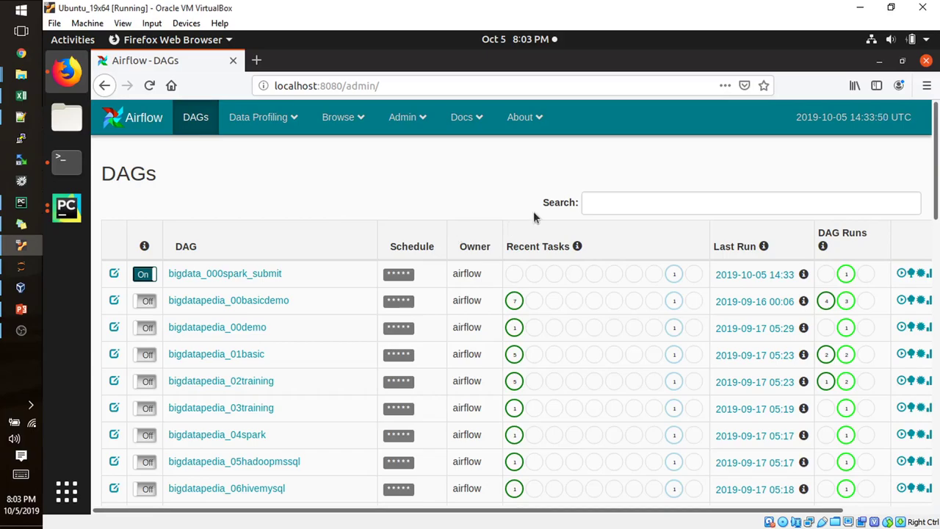
pyautogui.click(849, 279)
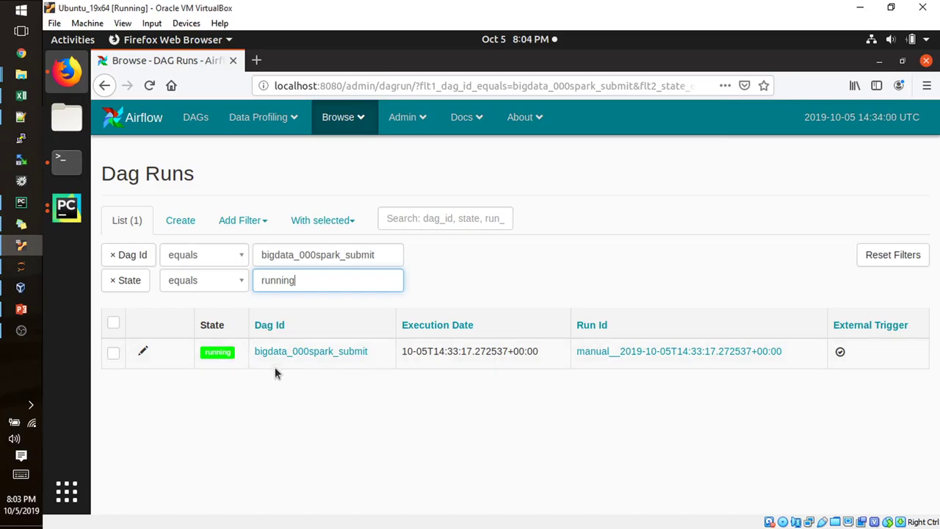
pyautogui.click(311, 355)
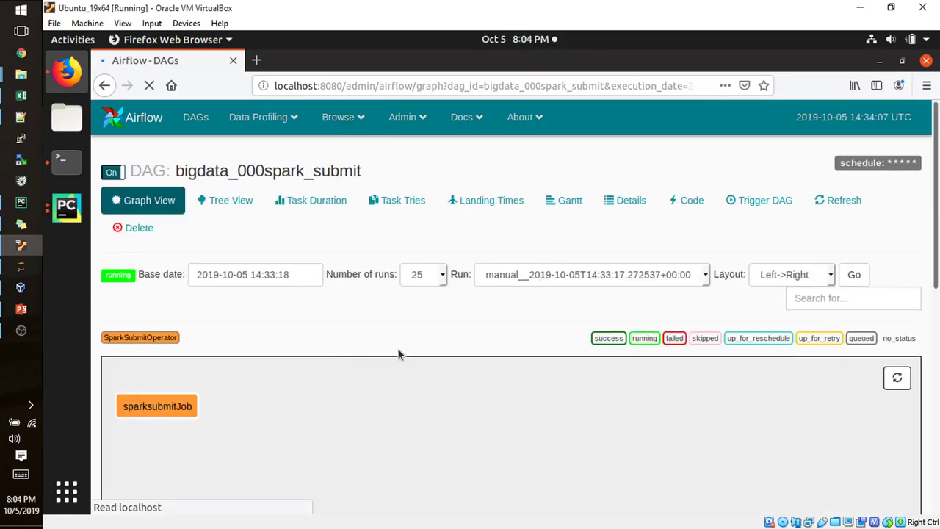
pyautogui.click(156, 409)
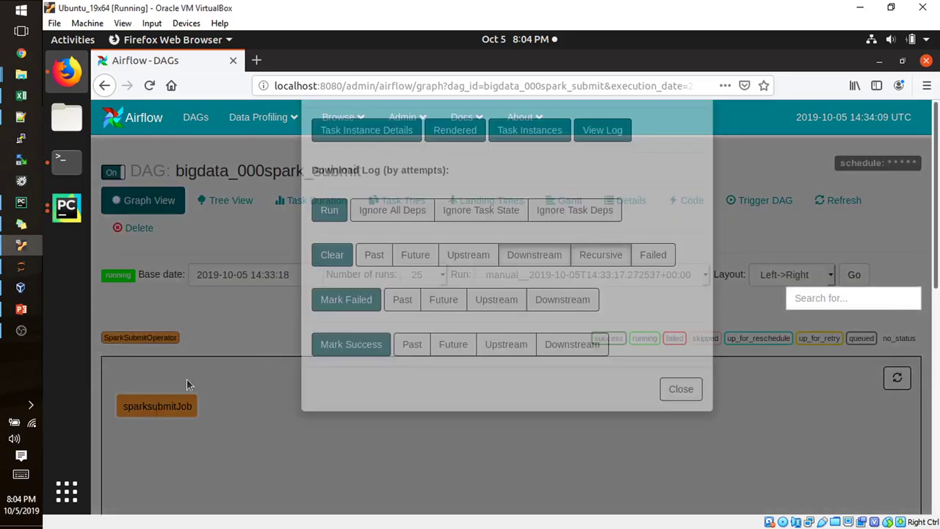
pyautogui.click(602, 190)
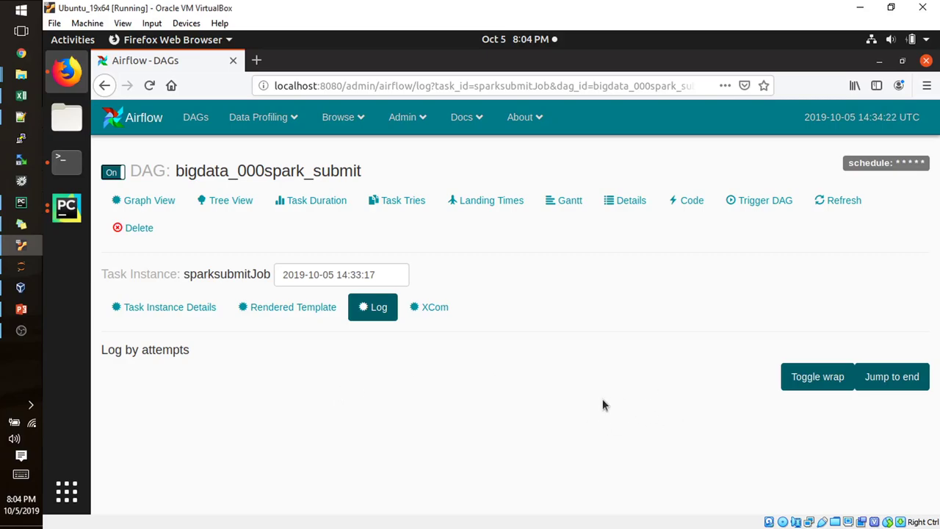
# Load the Airflow DAGs list in a new browser tab, refresh it and inspect the running DAG runs of bigdata_000spark_submit.
pyautogui.click(257, 60)
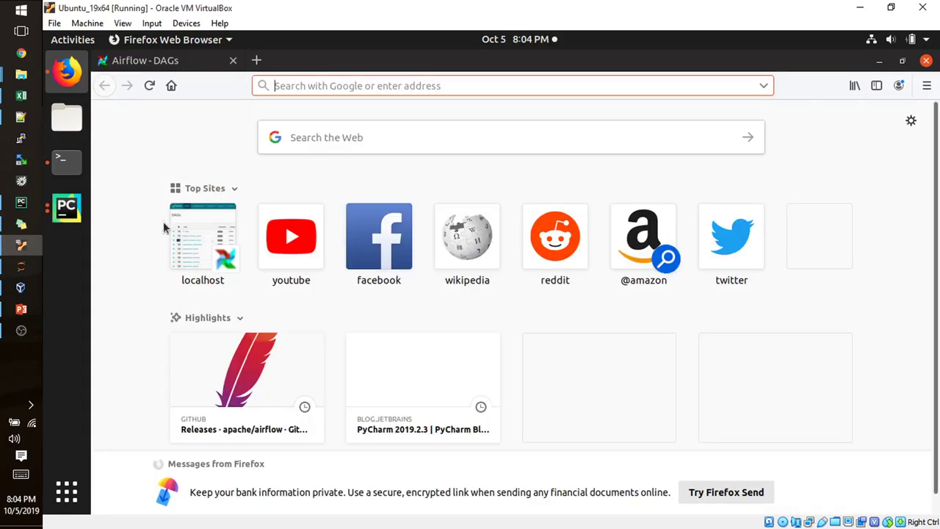
pyautogui.click(199, 246)
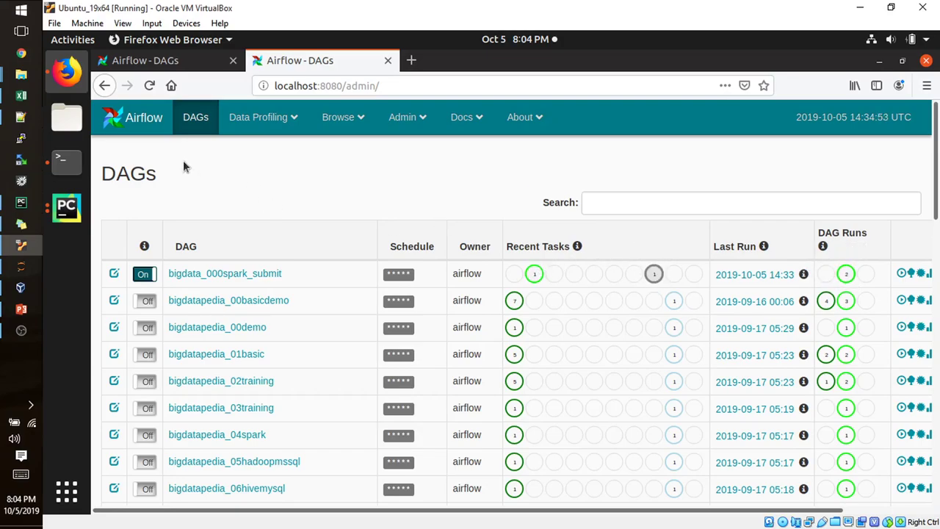
pyautogui.click(142, 124)
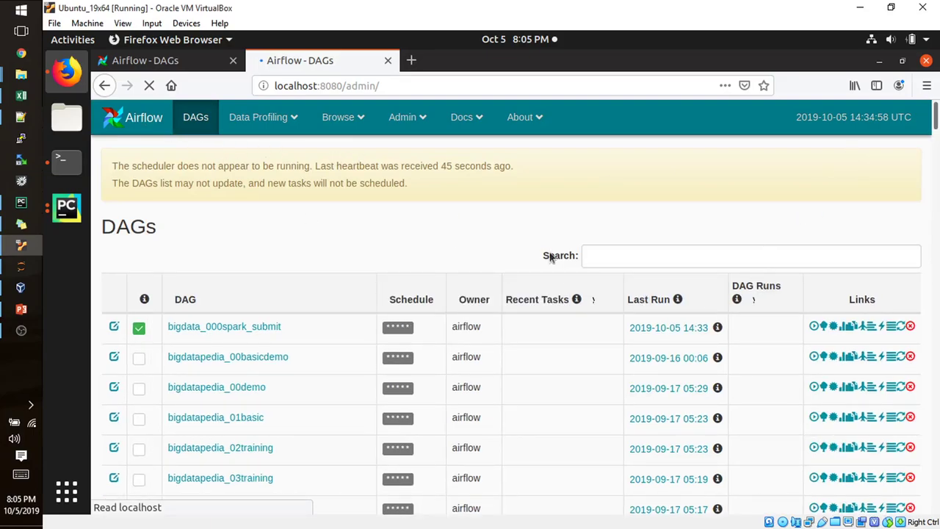
pyautogui.click(163, 130)
pyautogui.press('F5')
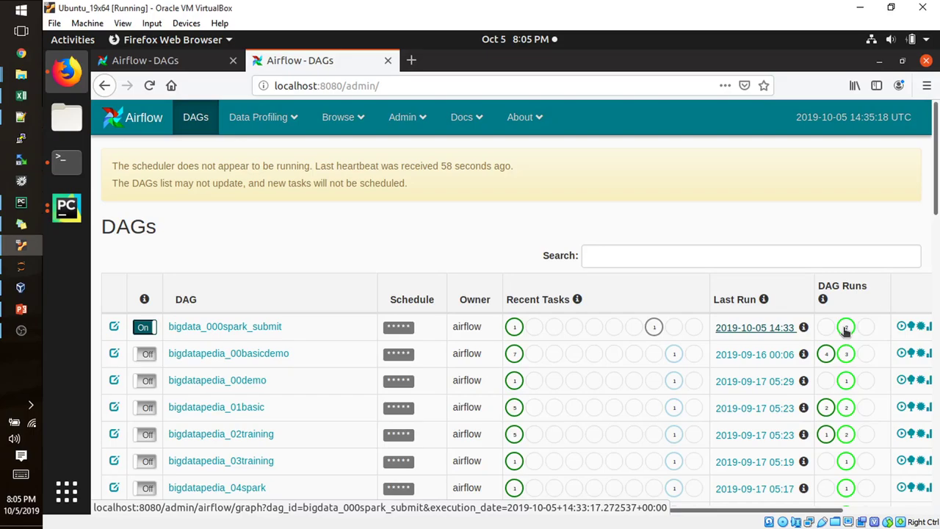
pyautogui.click(845, 329)
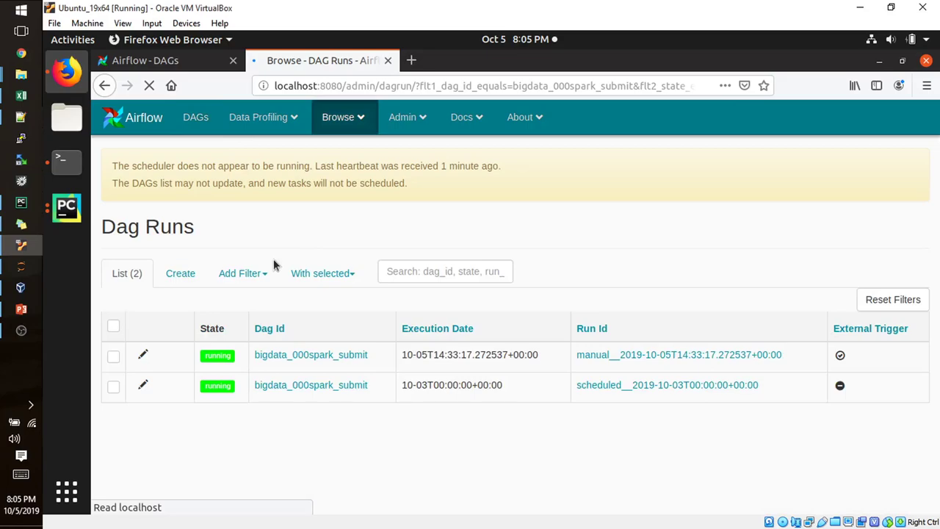
pyautogui.click(130, 127)
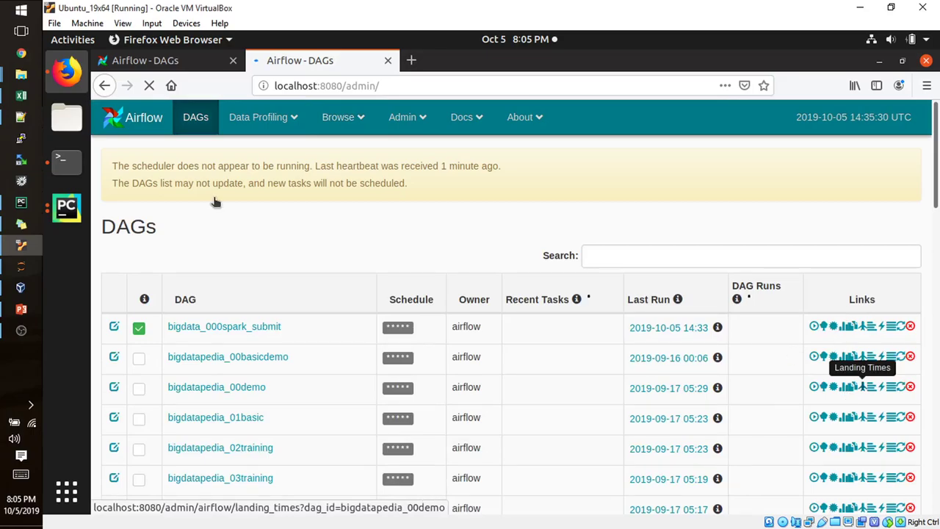
# Switch to Terminal and rerun the select query on the customer_test table in MySQL.
pyautogui.hotkey('alt', 'Tab')
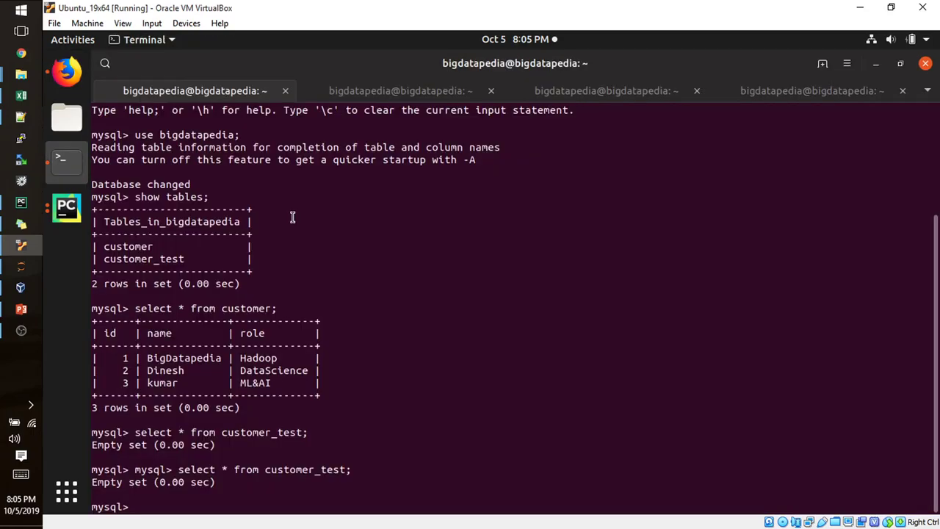
pyautogui.press('Up')
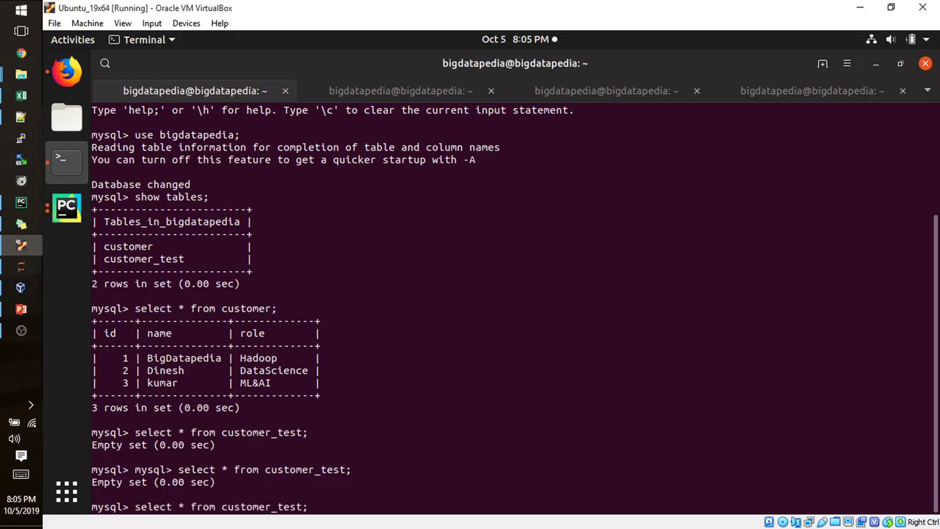
pyautogui.press('Return')
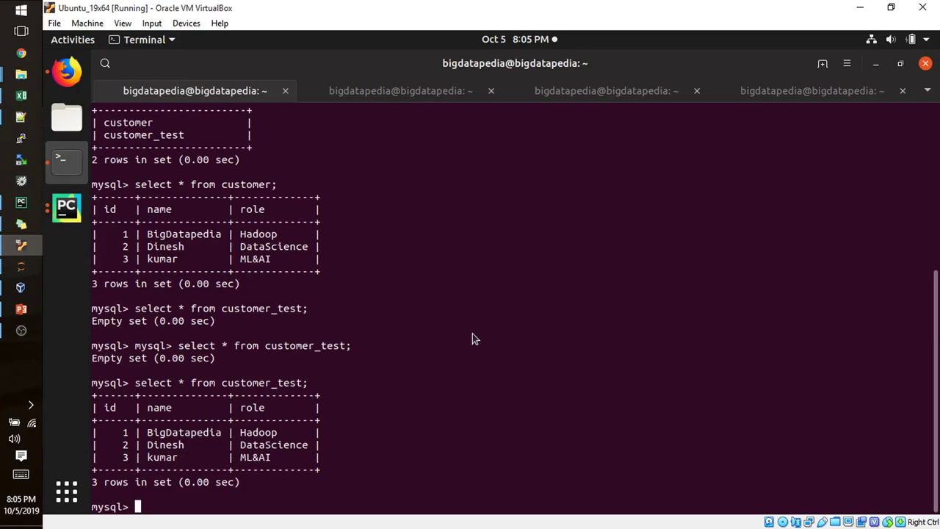
# Check the task status of bigdata_000spark_submit in Firefox and repeat the customer_test query in Terminal.
pyautogui.hotkey('alt', 'Tab')
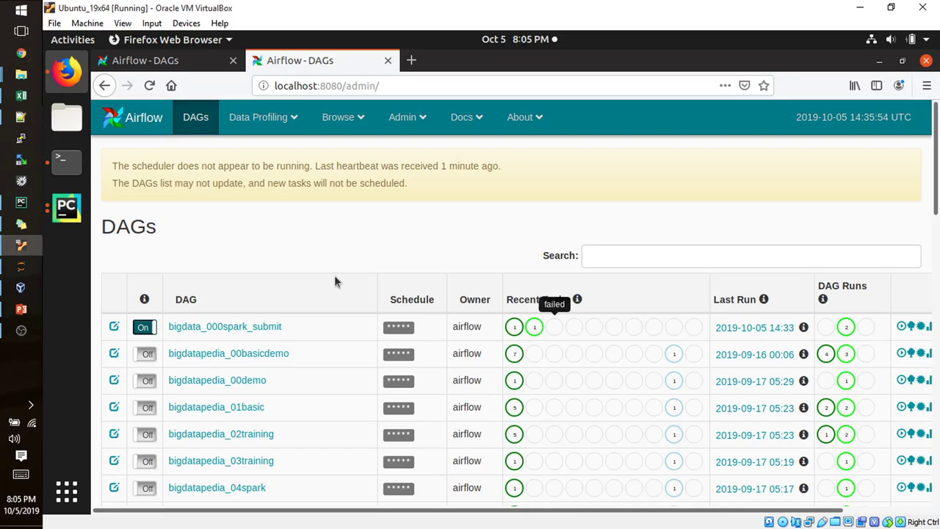
pyautogui.hotkey('alt', 'Tab')
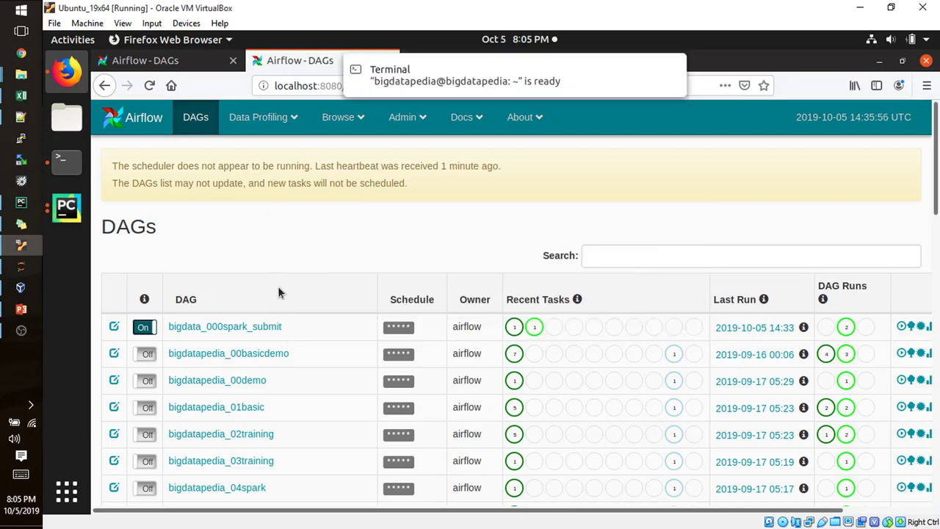
pyautogui.hotkey('alt', 'Tab')
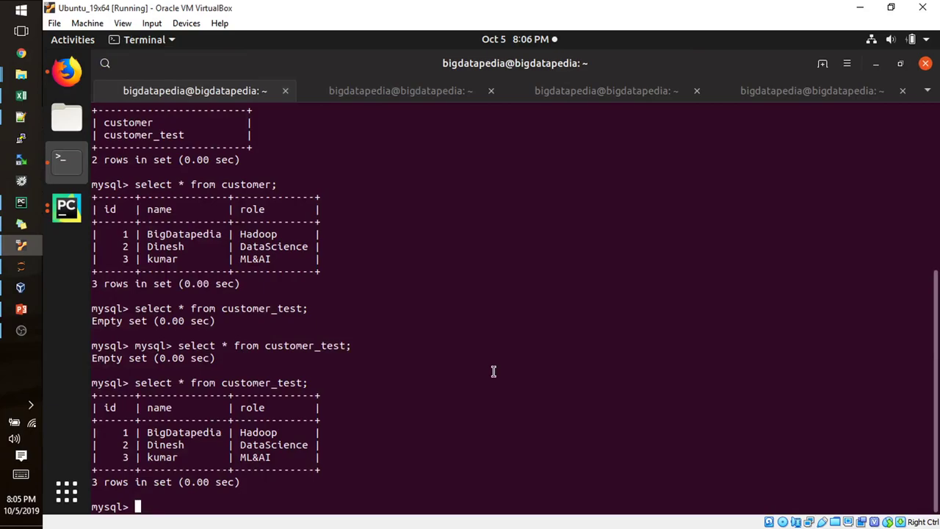
pyautogui.press('Up')
pyautogui.press('Return')
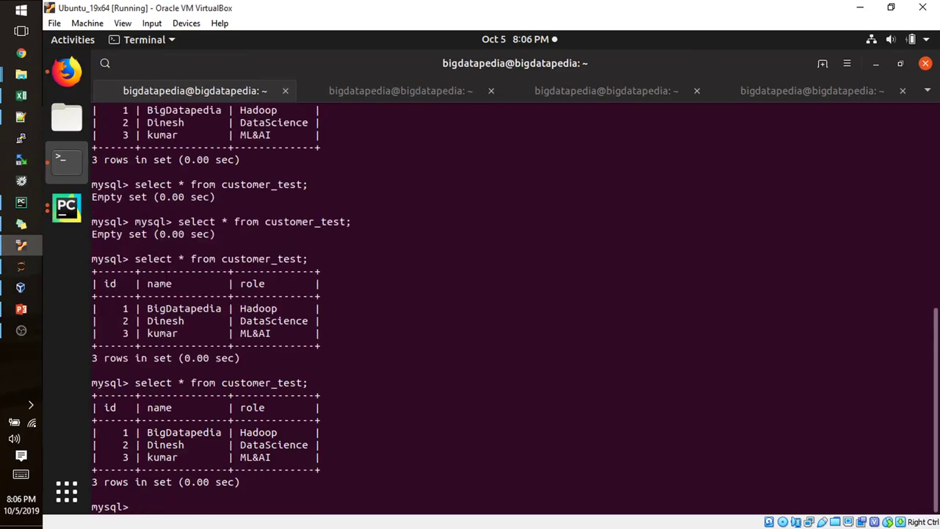
# Reload the Airflow DAGs list in Firefox, check the DAG's recent tasks and query customer_test once more in Terminal.
pyautogui.hotkey('alt', 'Tab')
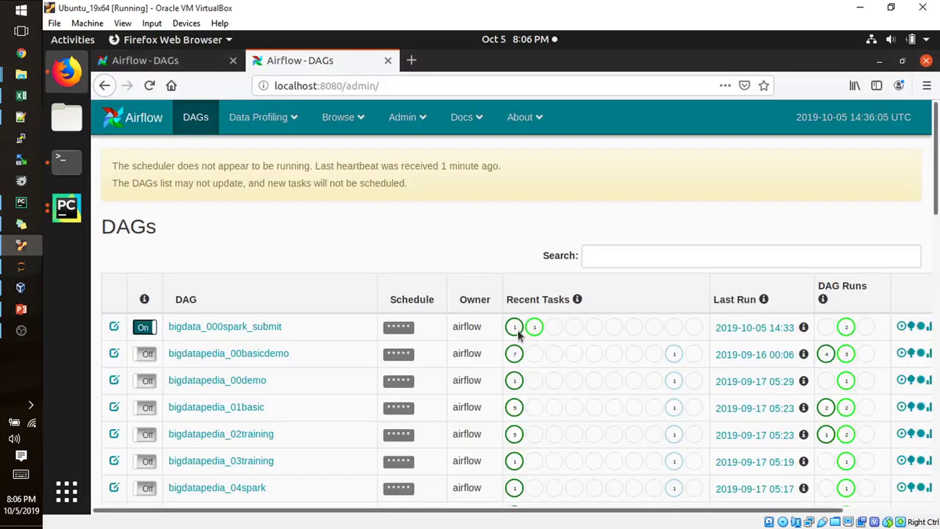
pyautogui.click(163, 121)
pyautogui.moveTo(518, 330)
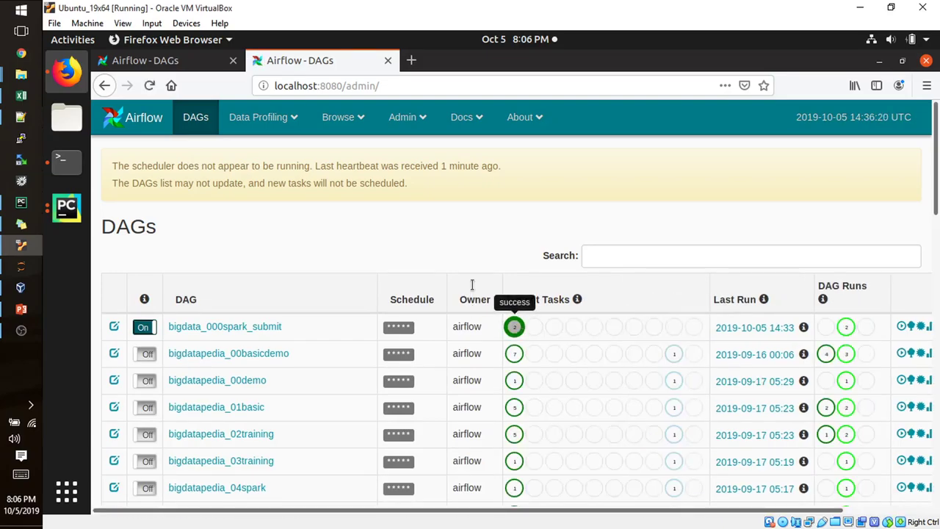
pyautogui.hotkey('alt', 'Tab')
pyautogui.press('Up')
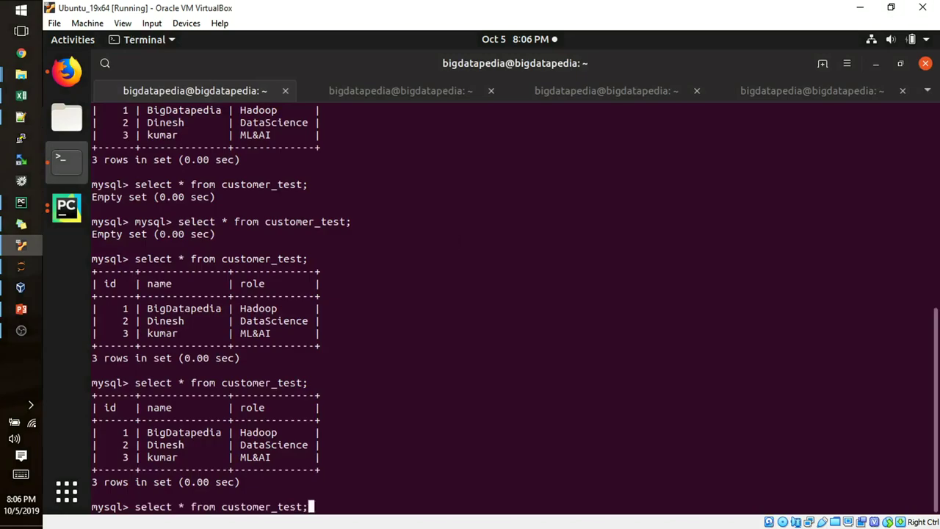
pyautogui.press('Return')
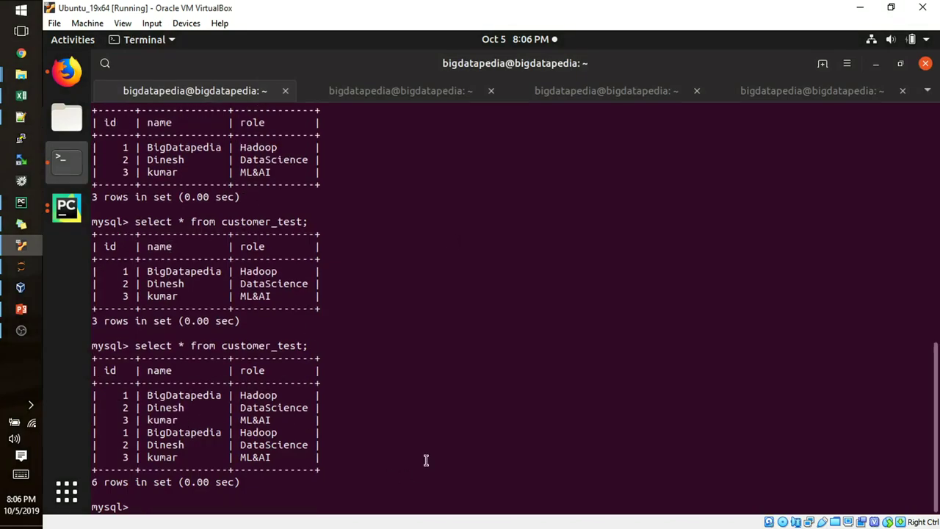
# Edit the recalled MySQL query to select all rows from the customer table and run it.
pyautogui.press('Up')
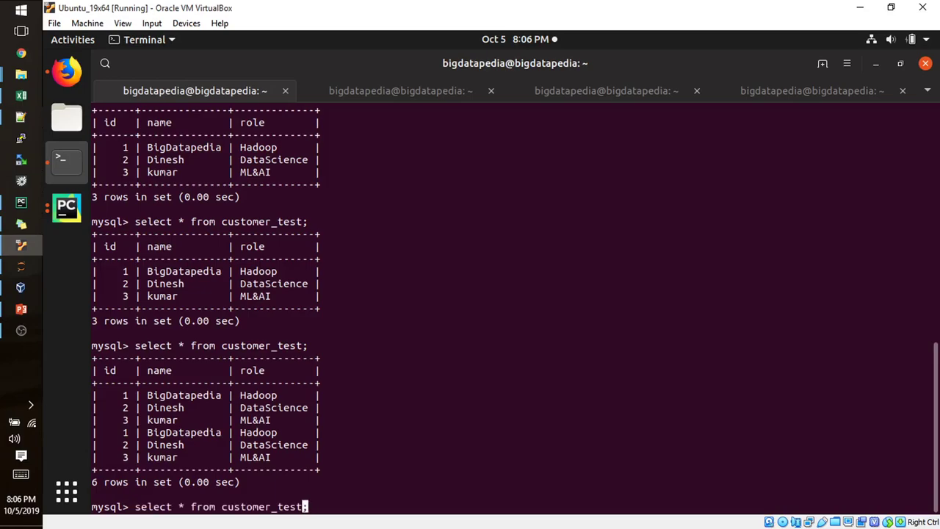
pyautogui.press('Left')
pyautogui.press('Left')
pyautogui.press('Left')
pyautogui.press('Left')
pyautogui.press('Left')
pyautogui.press('BackSpace')
pyautogui.hotkey('ctrl', 'k')
pyautogui.write(';')
pyautogui.press('Return')
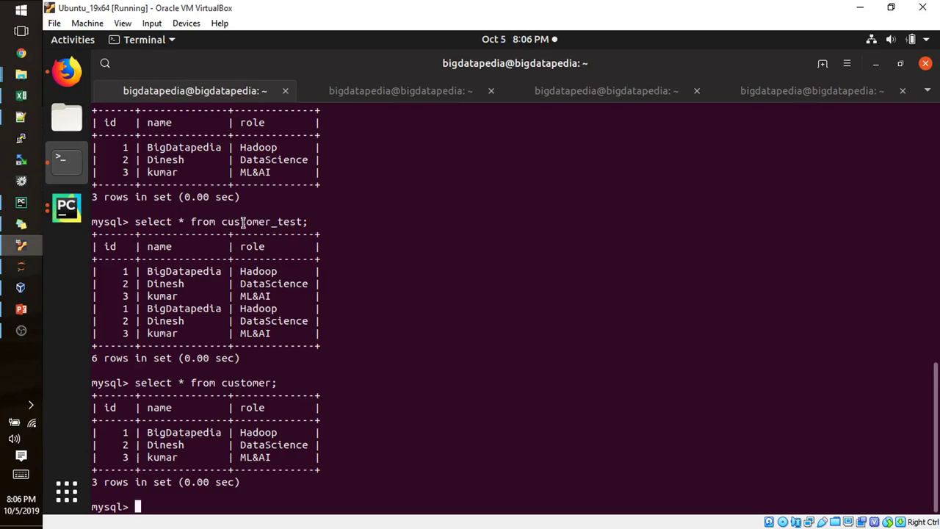
# Review the JDBC read and write code of basicsparksubmit.py in PyCharm and return to the query results in Terminal.
pyautogui.click(67, 209)
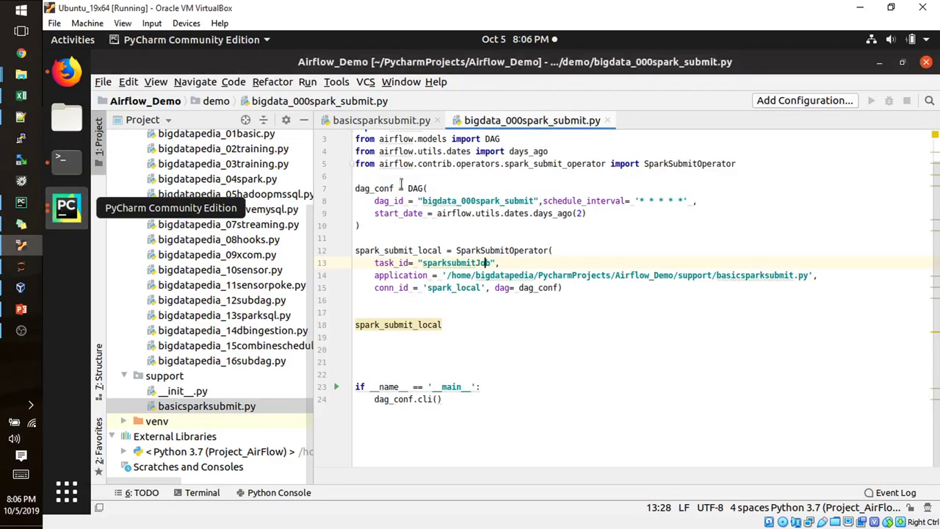
pyautogui.click(384, 122)
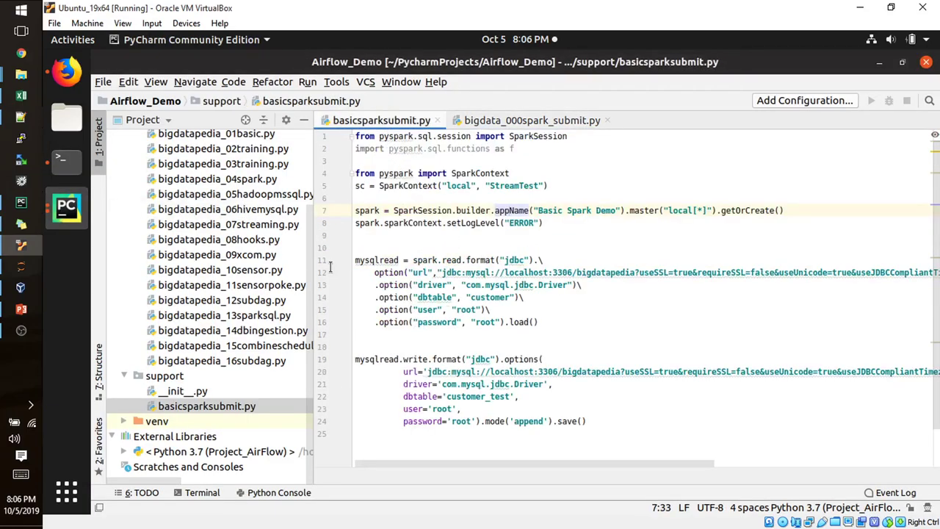
pyautogui.click(63, 165)
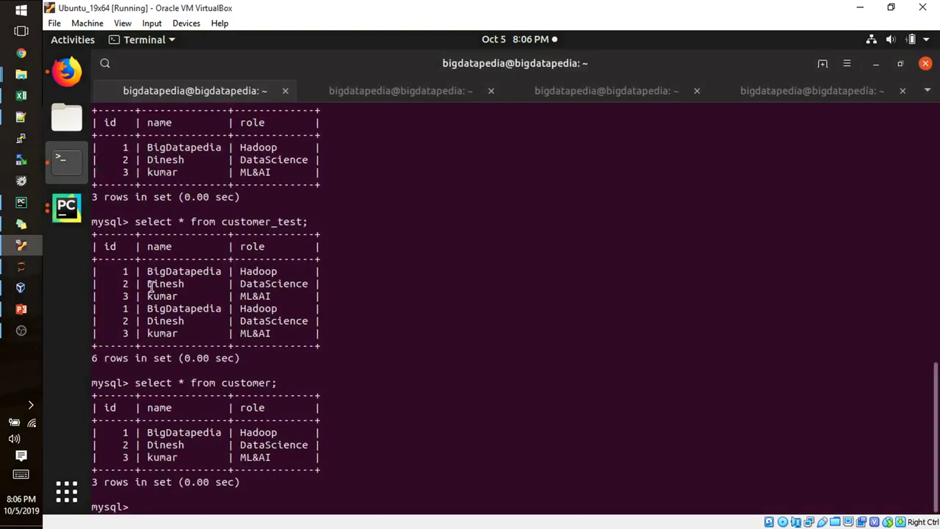
# Rerun the MySQL query that selects all rows from the customer_test table.
pyautogui.press('Up')
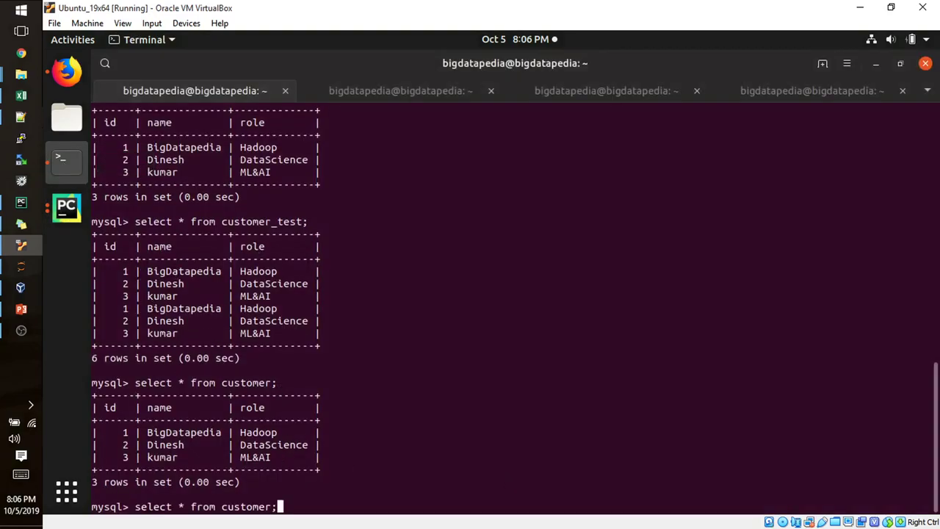
pyautogui.press('Up')
pyautogui.press('Return')
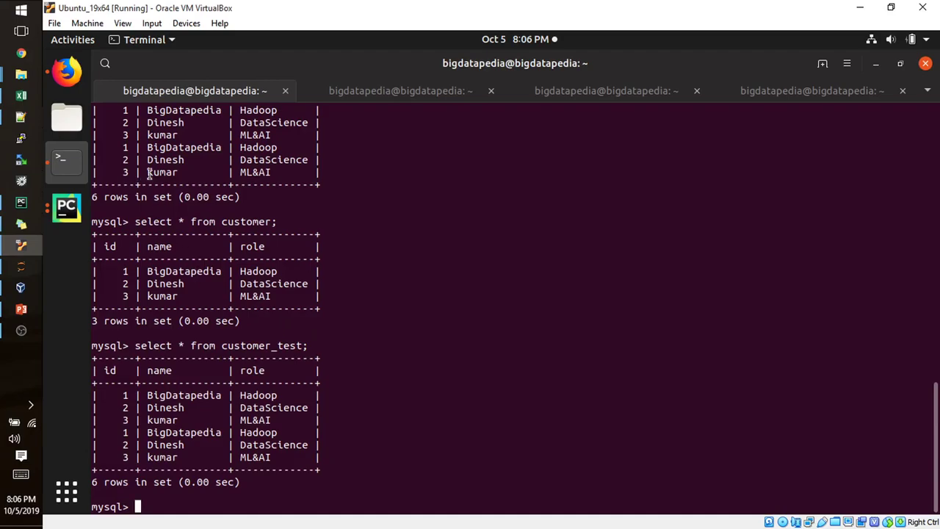
# Switch to Firefox, reload the Airflow DAGs list and close the duplicate Airflow tab.
pyautogui.click(66, 73)
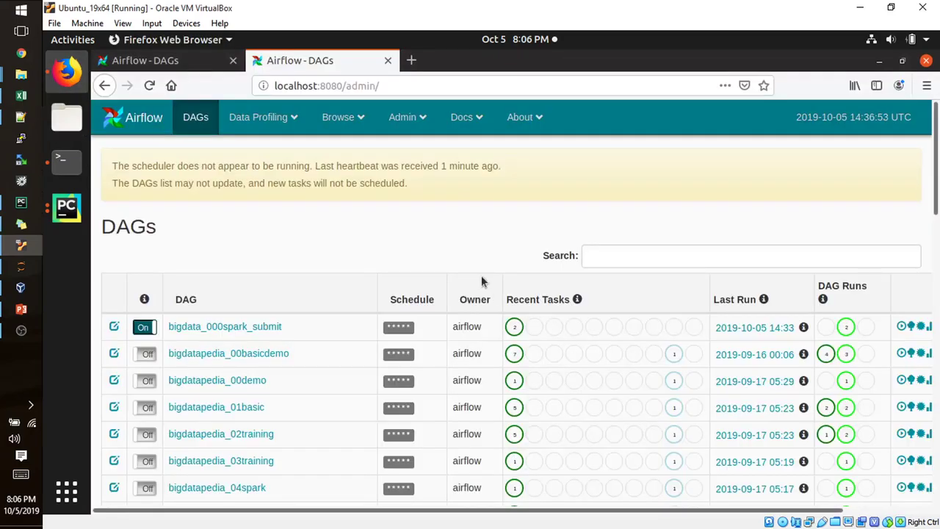
pyautogui.click(115, 107)
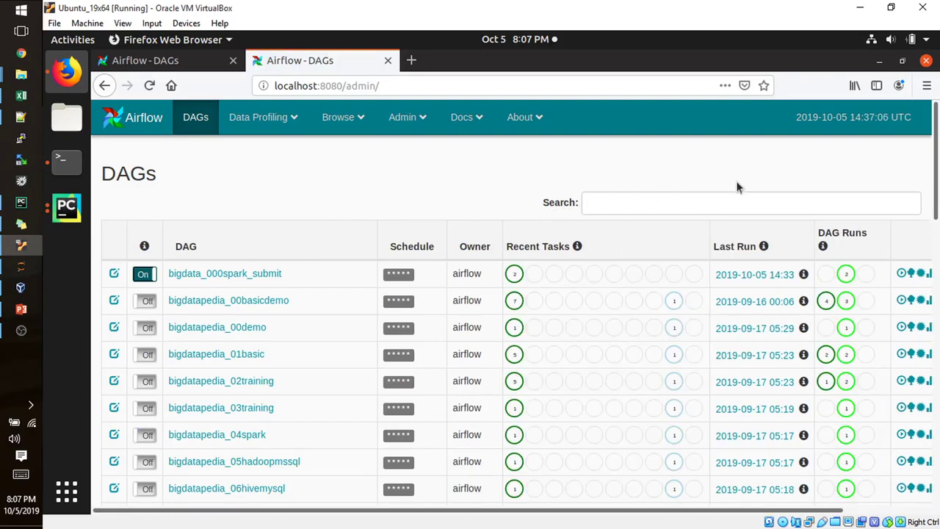
pyautogui.click(113, 123)
pyautogui.click(125, 125)
pyautogui.click(151, 125)
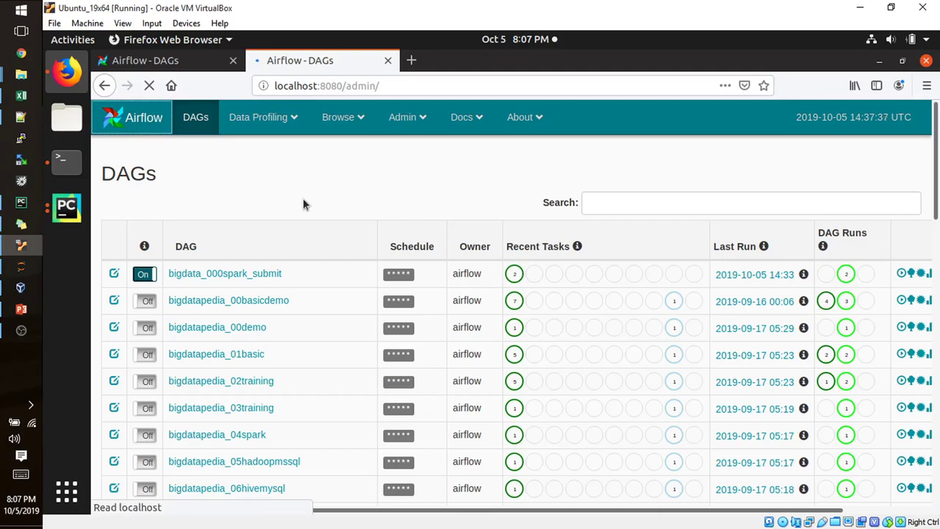
pyautogui.click(233, 61)
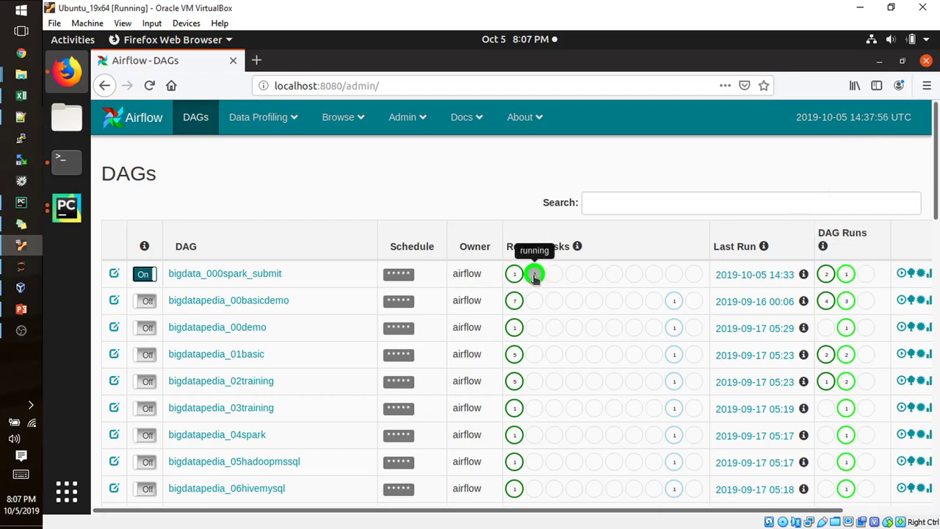
# Keep reloading the DAGs list to monitor the recent tasks and DAG runs of bigdata_000spark_submit.
pyautogui.click(146, 126)
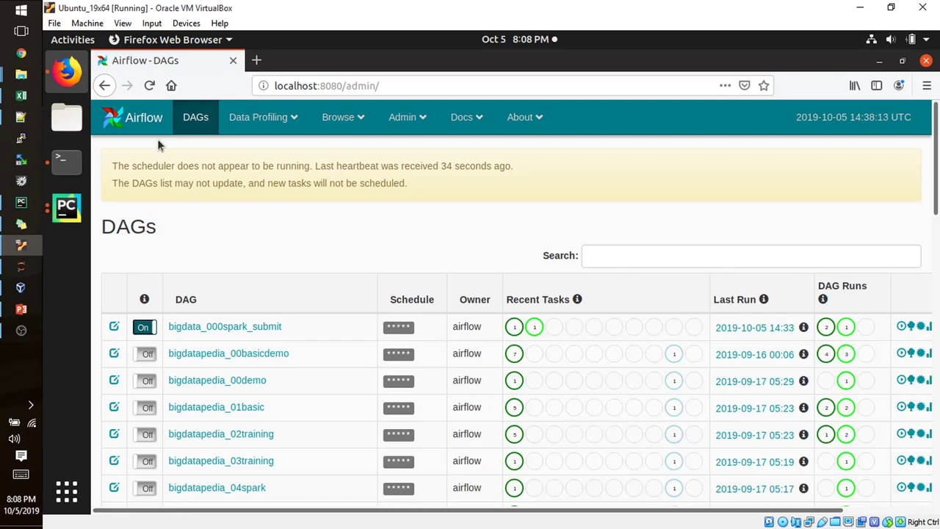
pyautogui.click(134, 127)
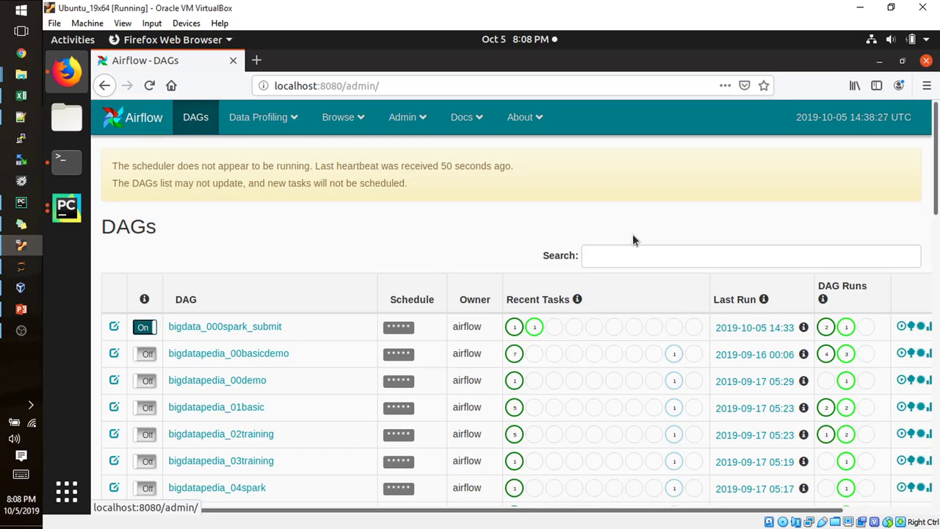
pyautogui.click(161, 129)
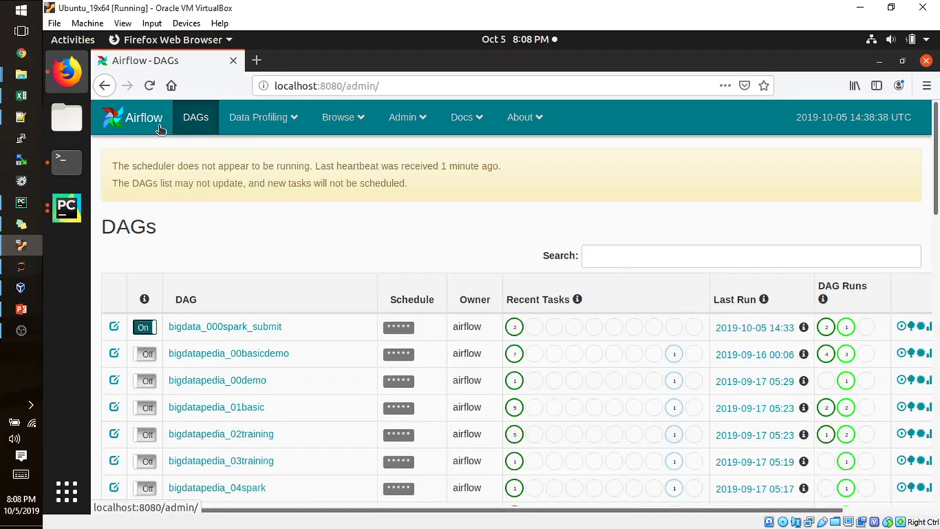
pyautogui.click(160, 129)
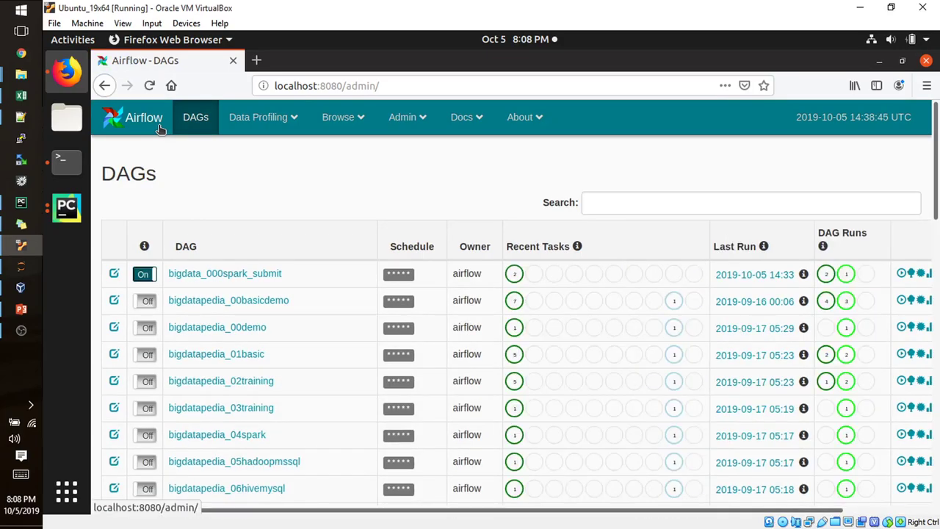
pyautogui.click(161, 130)
pyautogui.click(146, 123)
pyautogui.click(145, 123)
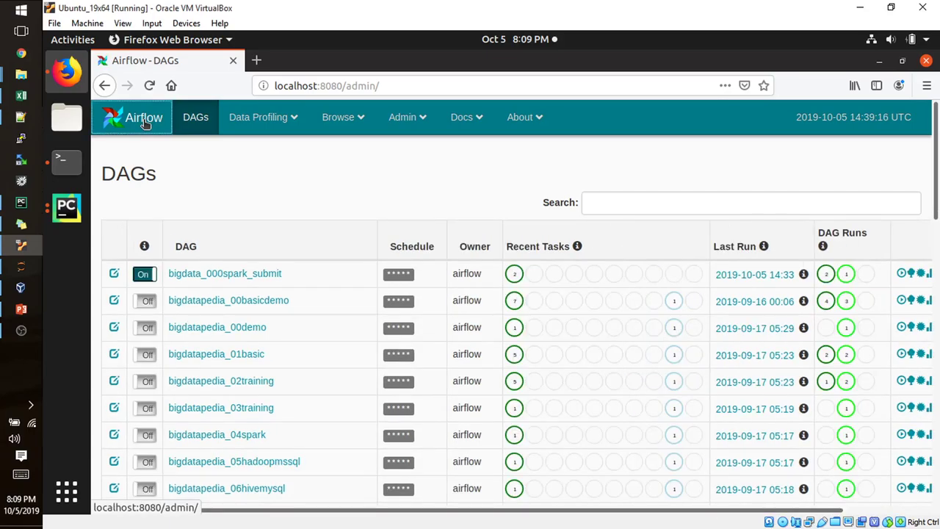
pyautogui.click(145, 123)
pyautogui.click(145, 123)
pyautogui.click(146, 124)
pyautogui.click(146, 123)
pyautogui.click(145, 121)
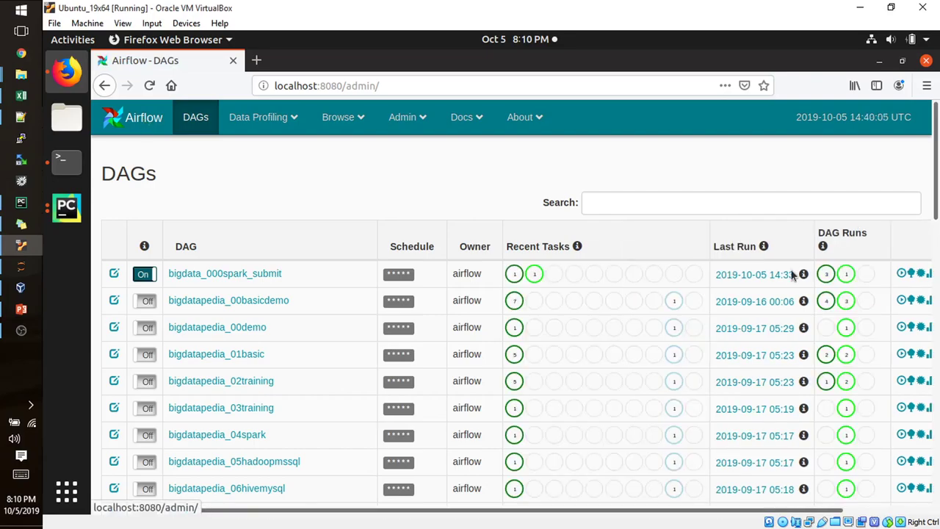
pyautogui.moveTo(827, 276)
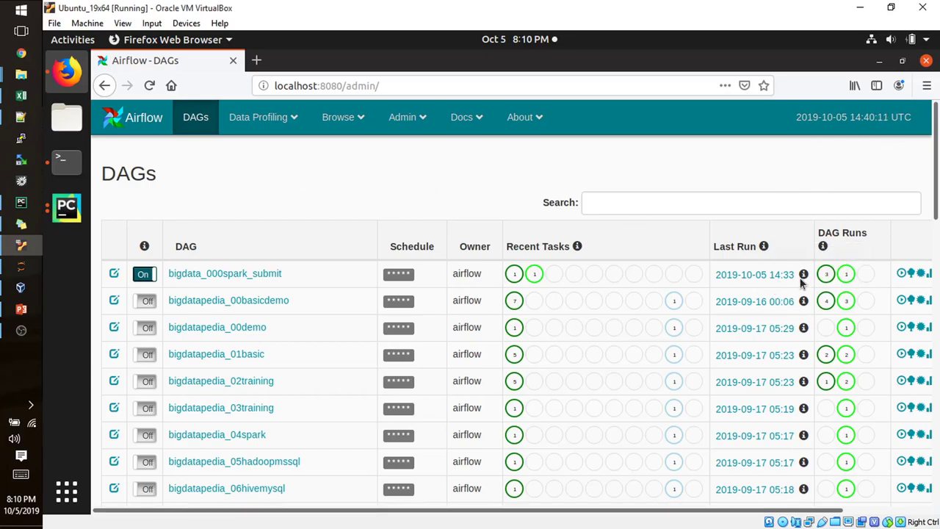
# Switch to Terminal and query all customer_test rows again after the new DAG run.
pyautogui.hotkey('alt', 'Tab')
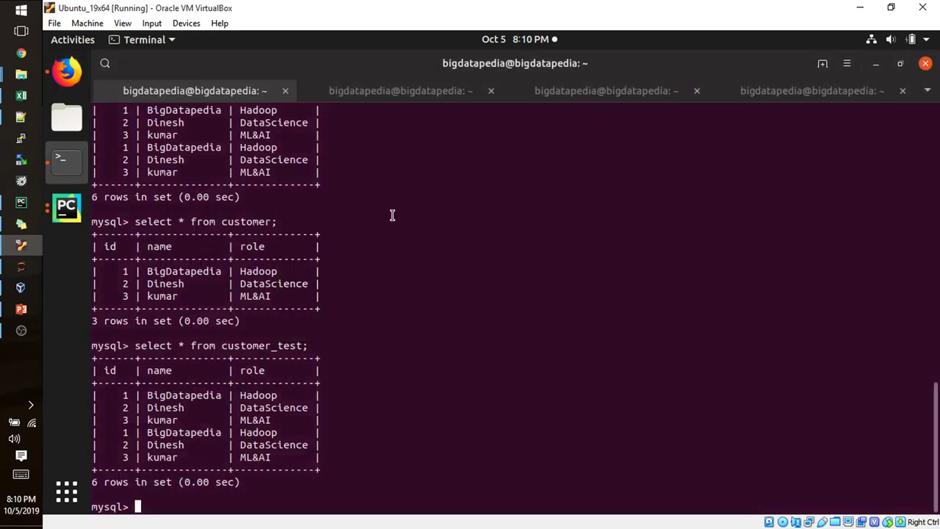
pyautogui.press('Up')
pyautogui.press('Return')
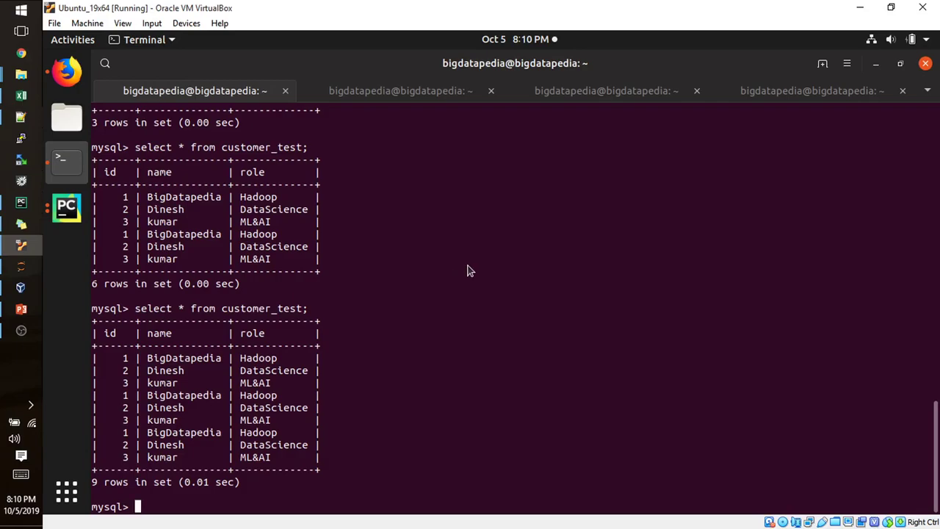
# Switch to PyCharm and review the Spark session and JDBC code in basicsparksubmit.py.
pyautogui.hotkey('alt', 'Tab')
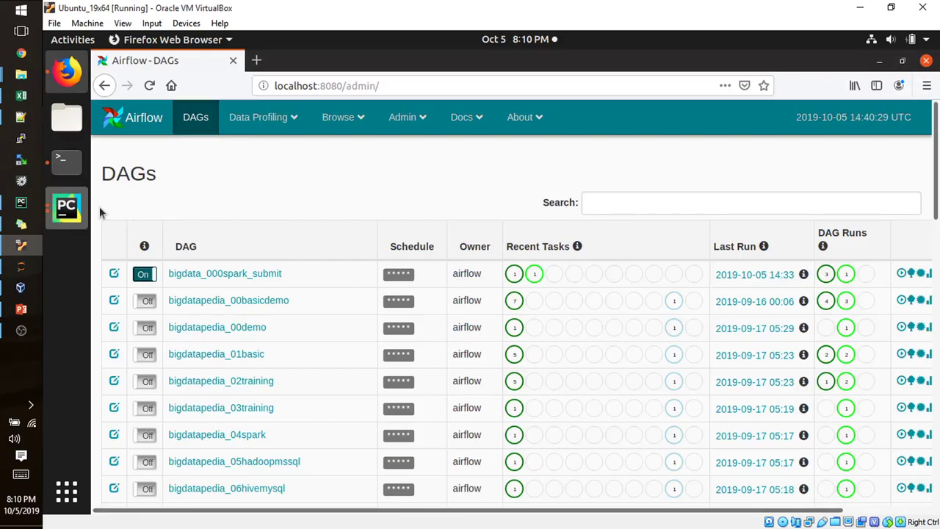
pyautogui.click(65, 211)
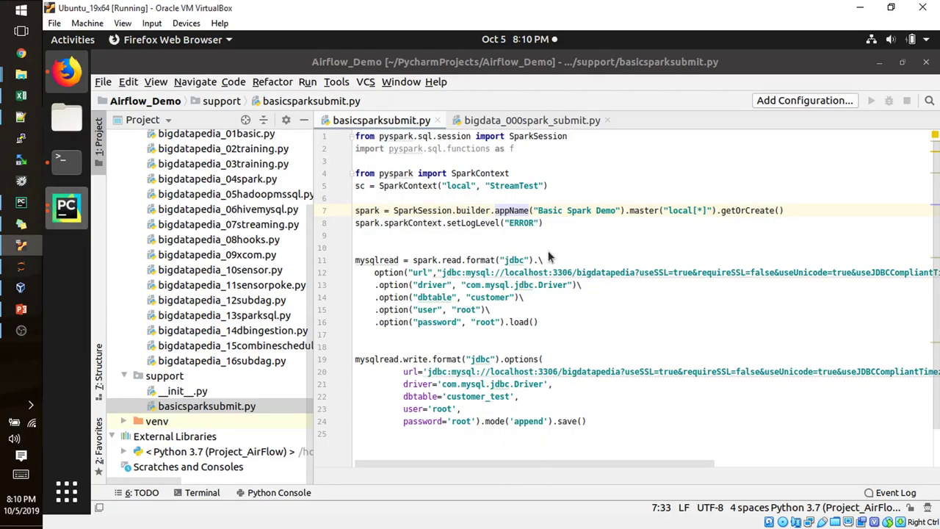
pyautogui.scroll(3, 294, 250)
pyautogui.click(412, 248)
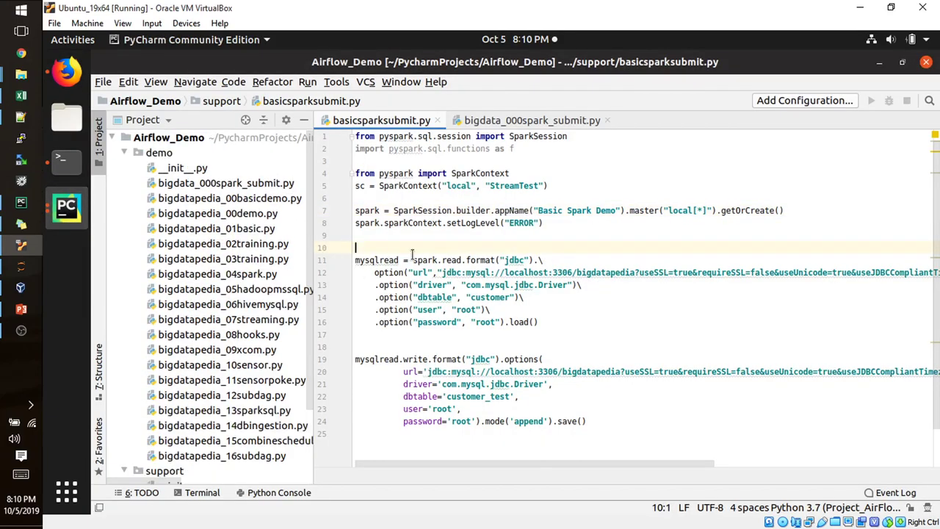
pyautogui.click(435, 234)
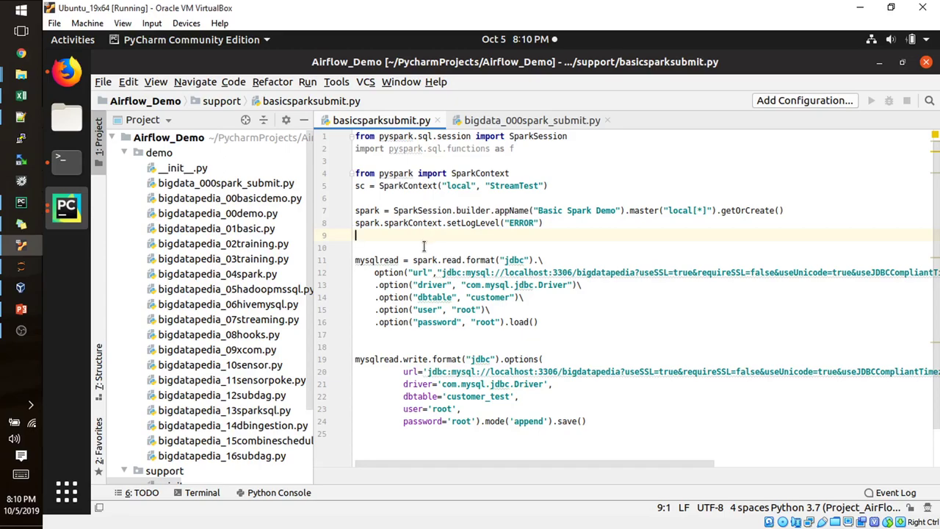
# Switch to the PowerPoint slide show and go to the closing Thank You slide.
pyautogui.click(4, 314)
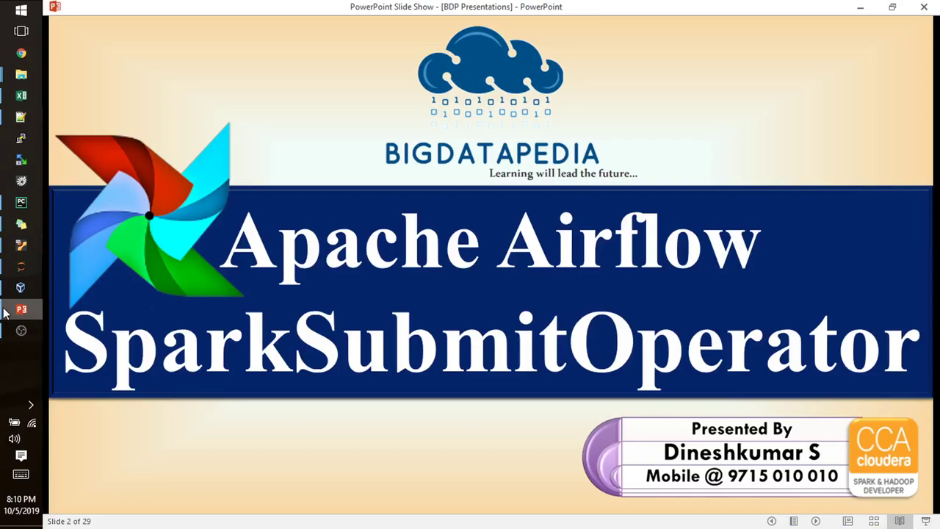
pyautogui.press('End')
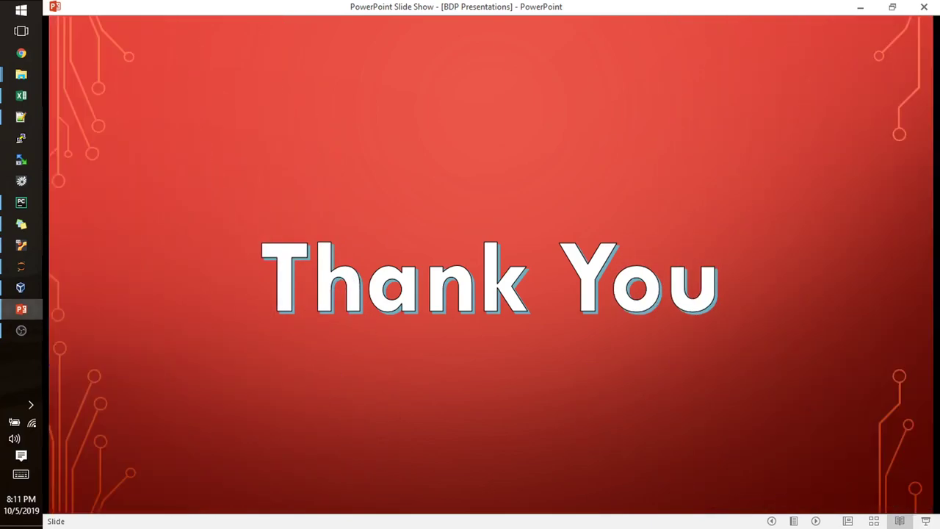
pyautogui.click(21, 330)
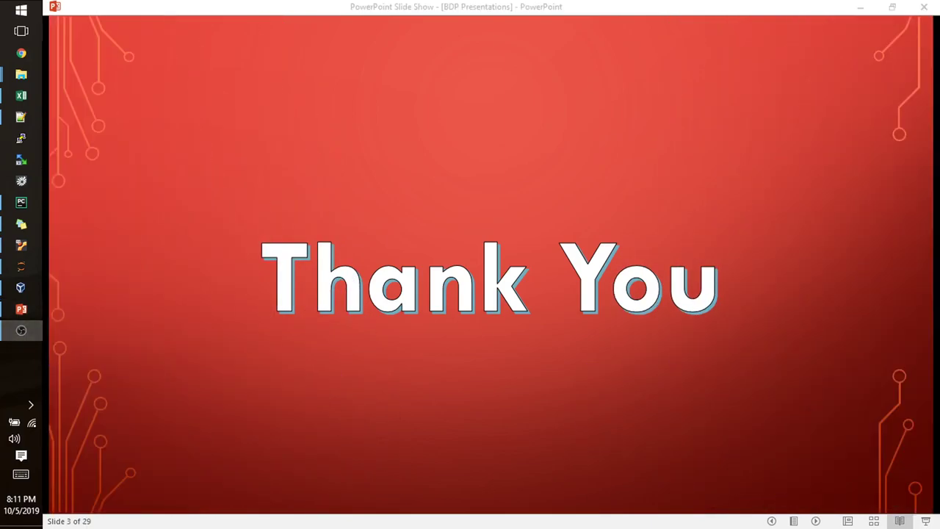